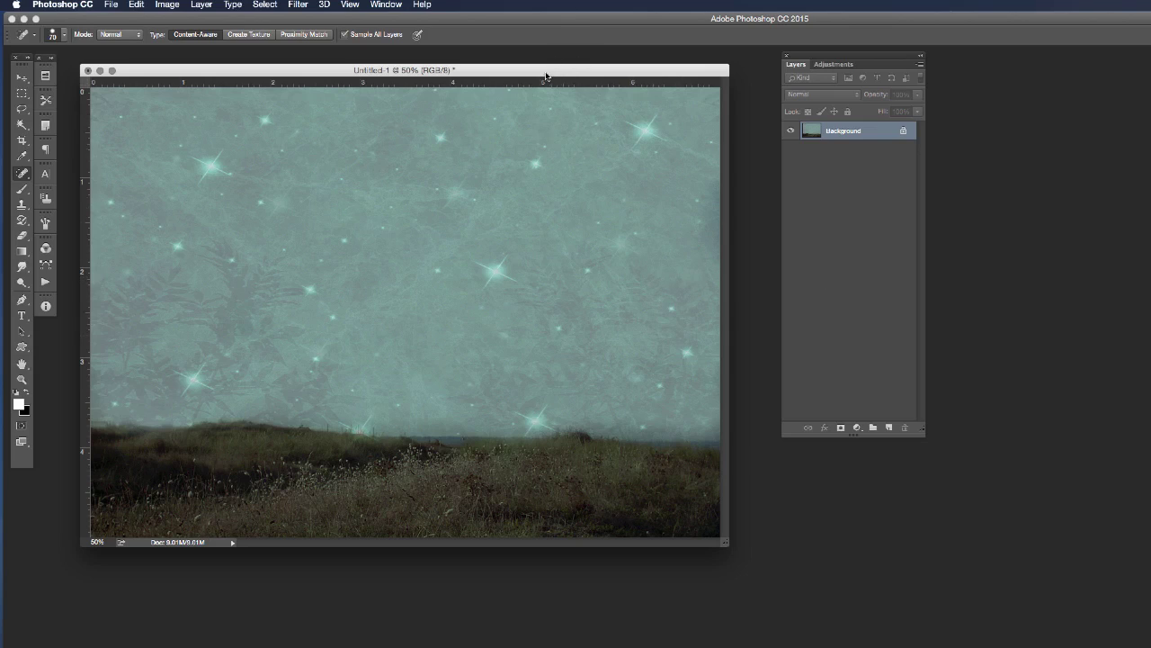
Step: Nudge the Untitled-1 window slightly left and drag its corner to make it larger
left_click_drag(515, 72, 504, 71)
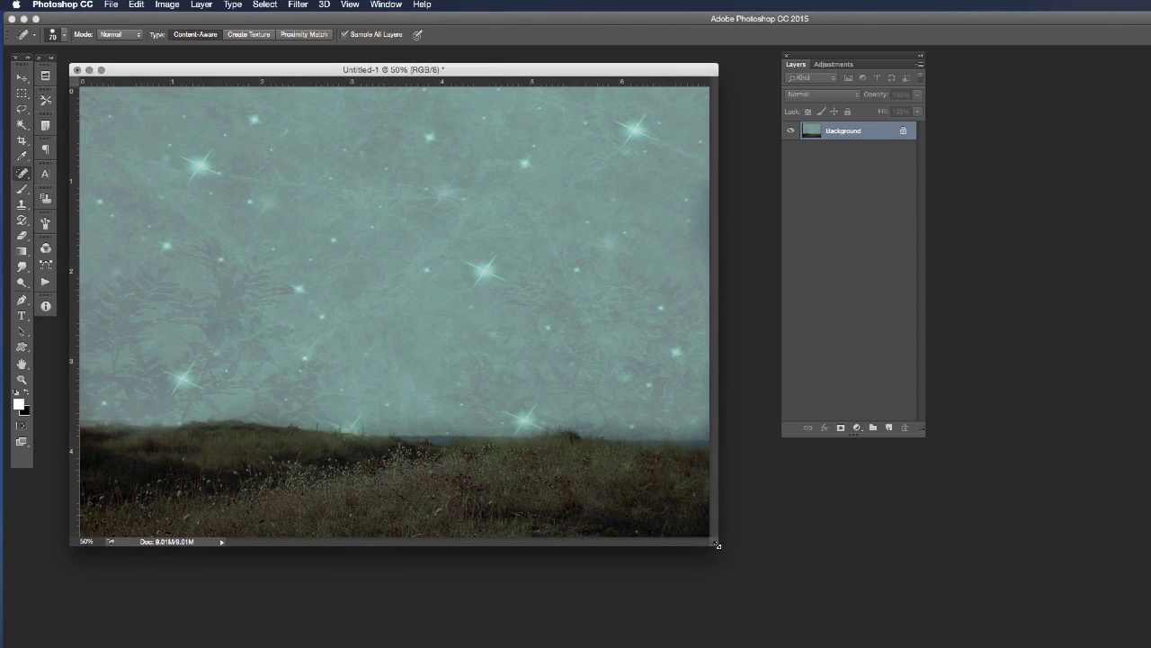
left_click_drag(729, 558, 766, 584)
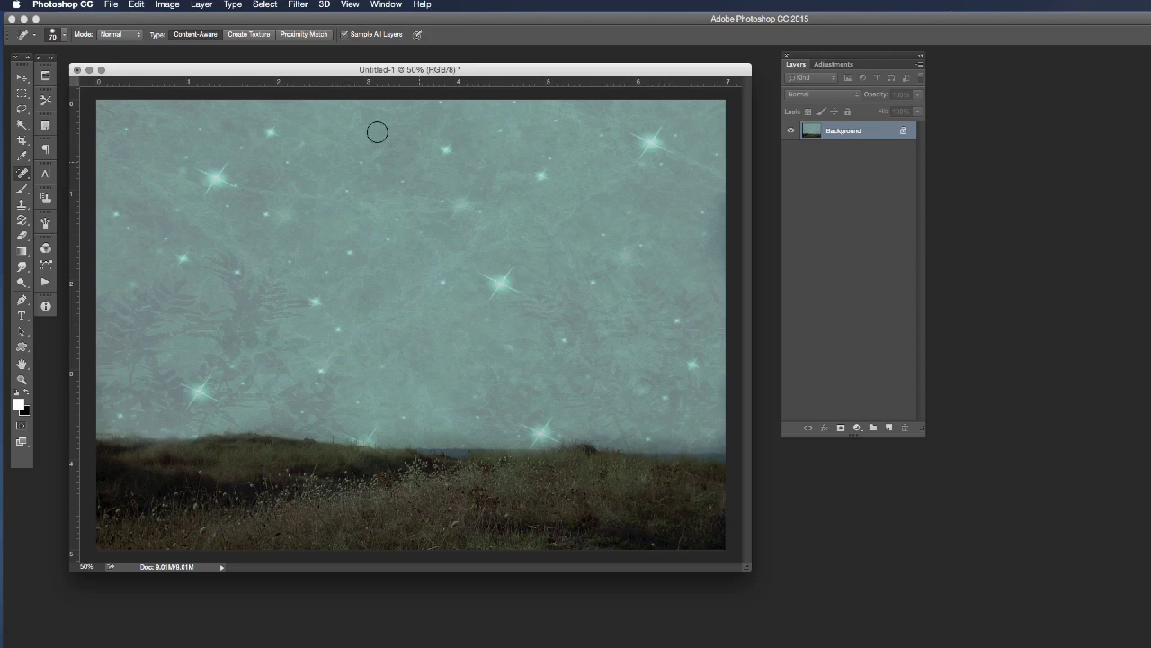
Step: On a new layer, render a tree with the Tree filter using base type 8: Pine Tree 1
left_click(889, 428)
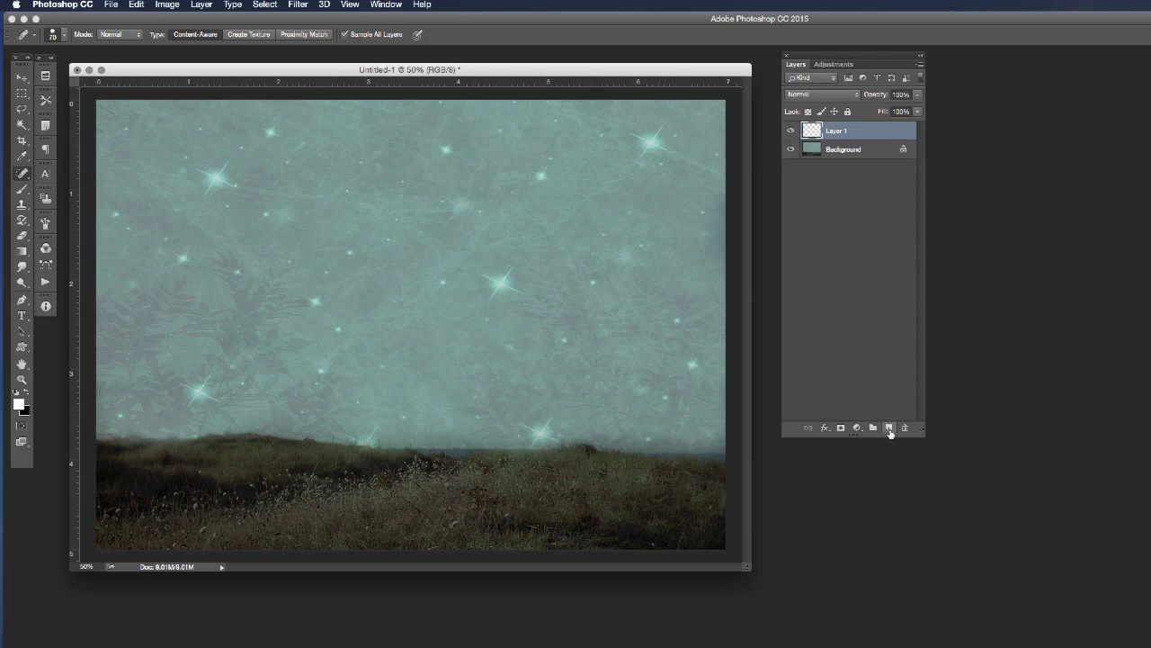
left_click(294, 6)
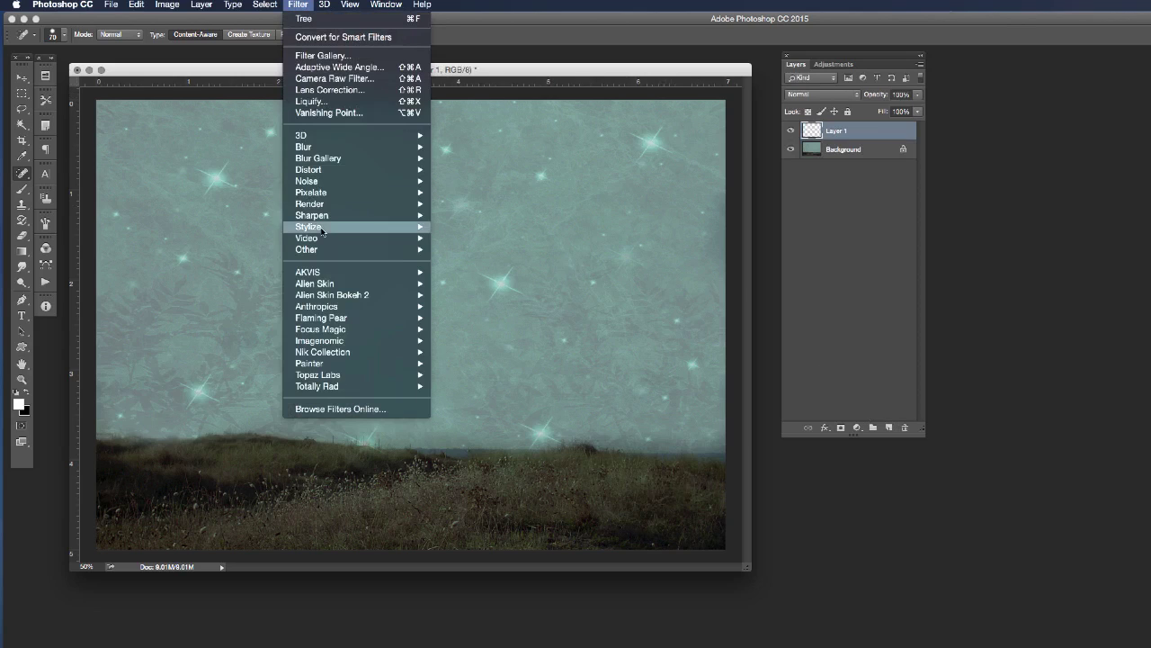
mouse_move(326, 207)
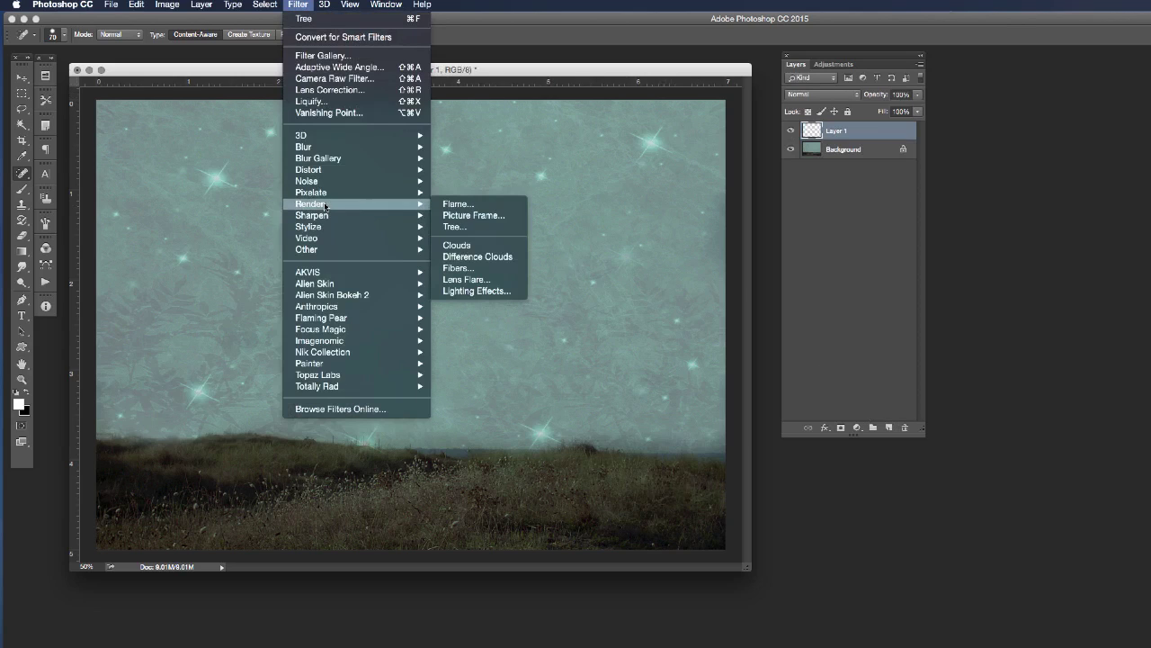
left_click(460, 231)
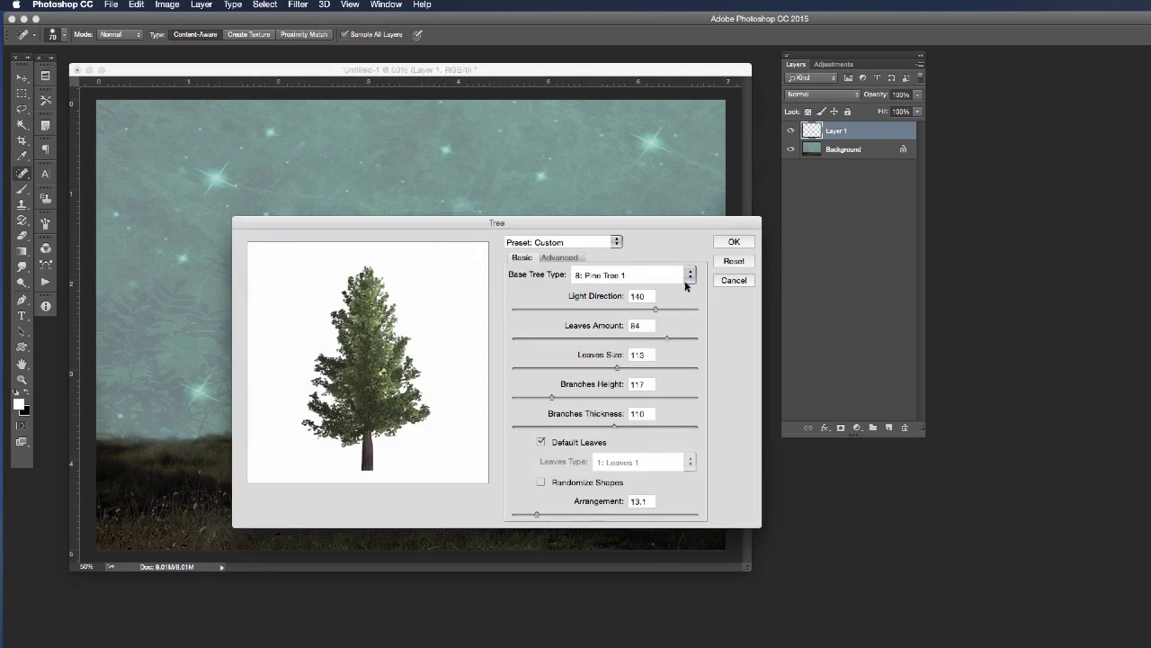
left_click(690, 278)
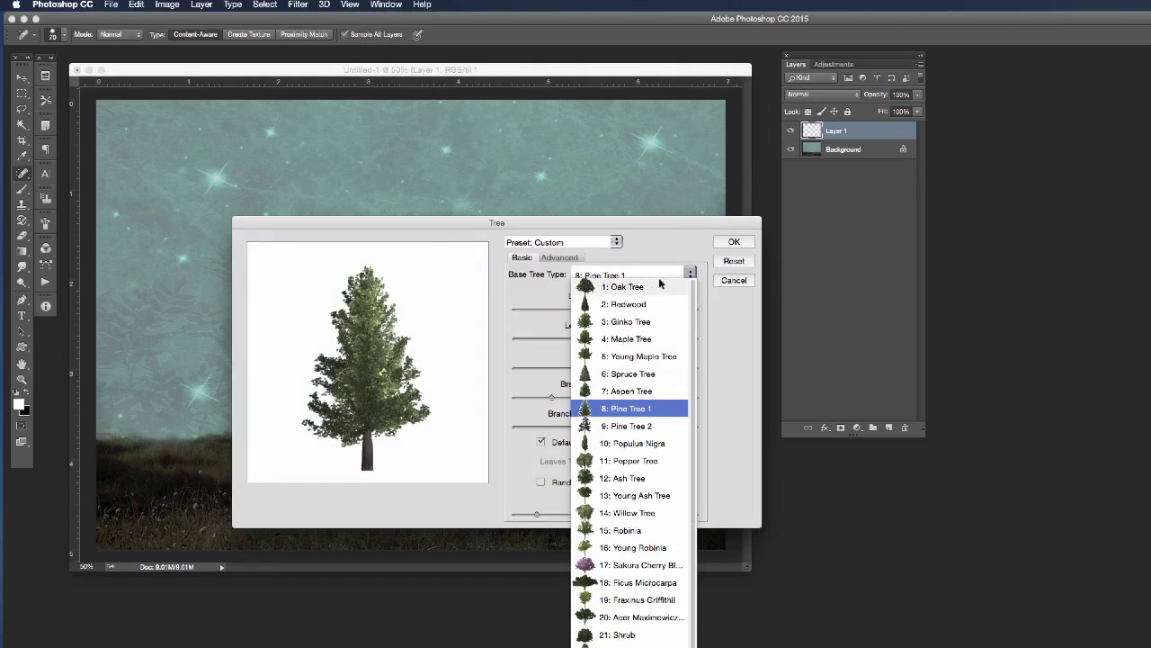
left_click(614, 410)
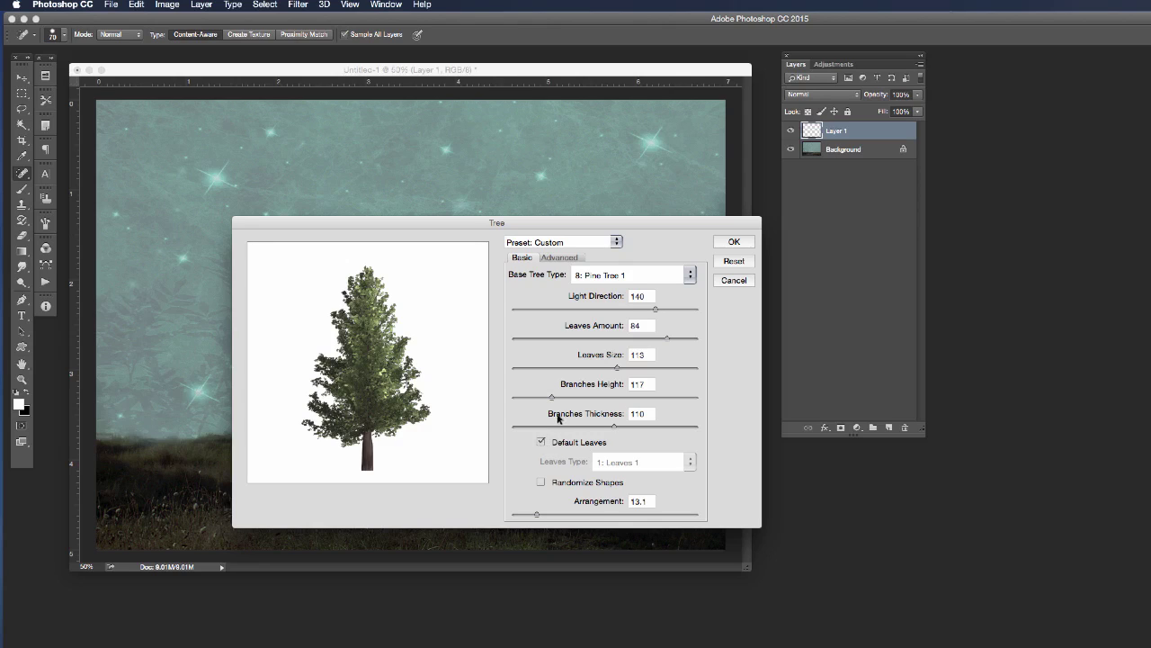
left_click(734, 243)
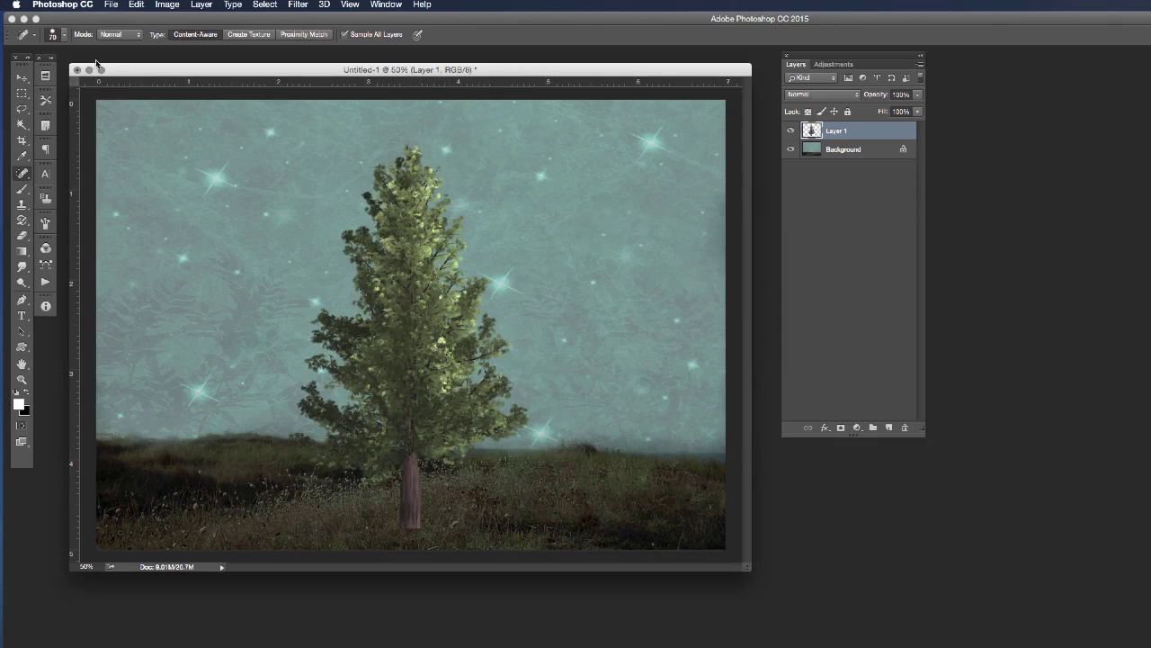
Step: Scale the pine tree down and move it onto the left side of the hilltop
left_click(21, 80)
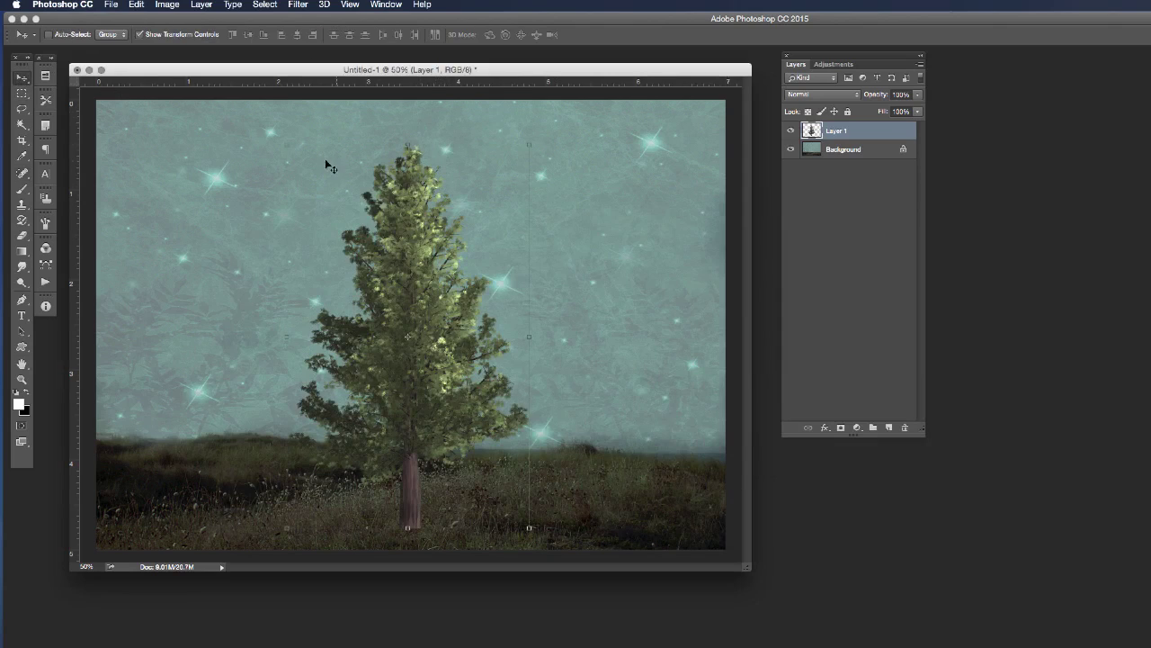
left_click_drag(282, 143, 391, 333)
left_click_drag(439, 395, 280, 336)
left_click_drag(199, 249, 213, 252)
key("Return")
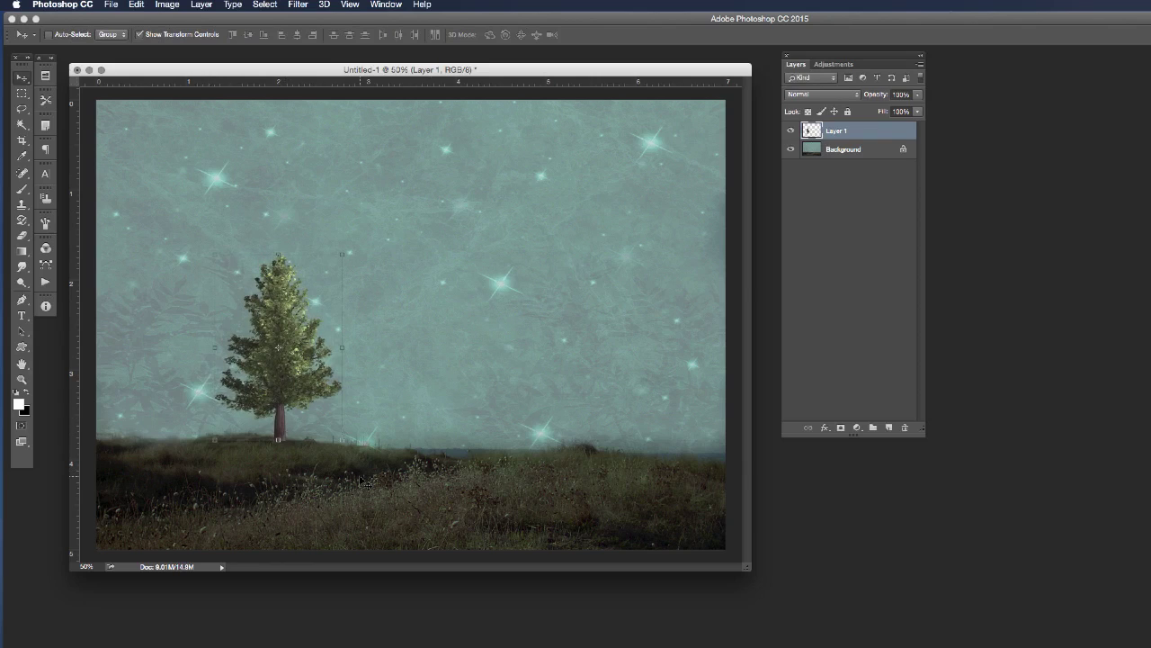
Step: Duplicate the tree layer, place the copy behind the original, and shrink it slightly leftward
key("ctrl+j")
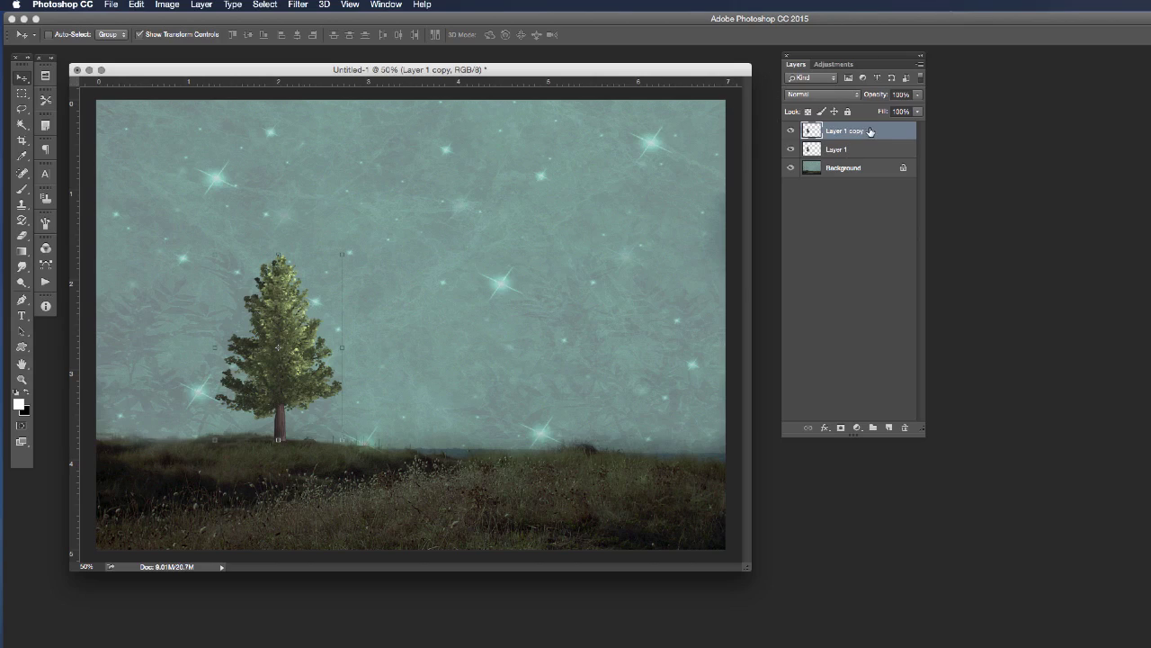
left_click_drag(869, 133, 858, 160)
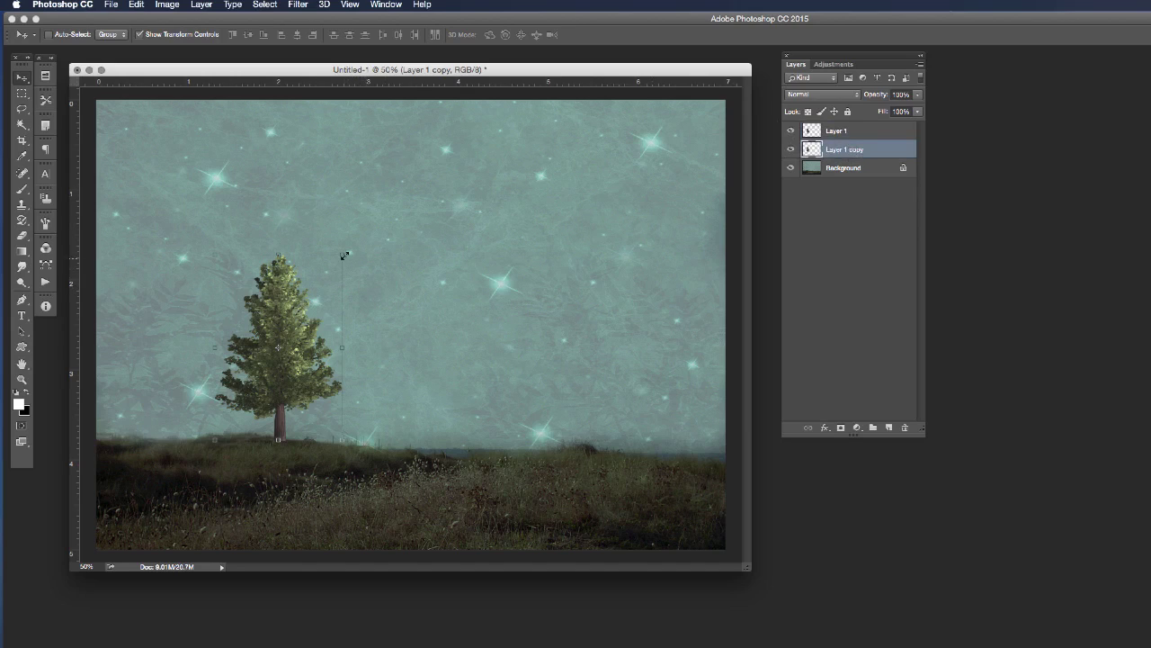
left_click_drag(342, 252, 306, 299)
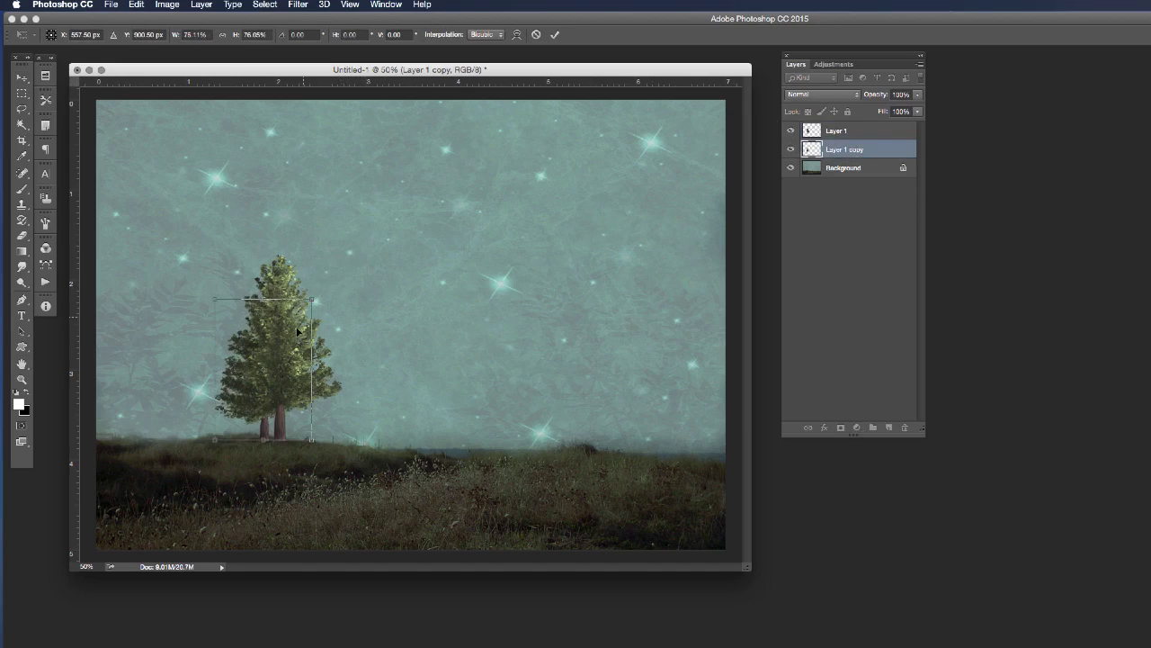
left_click_drag(273, 342, 263, 338)
key("Return")
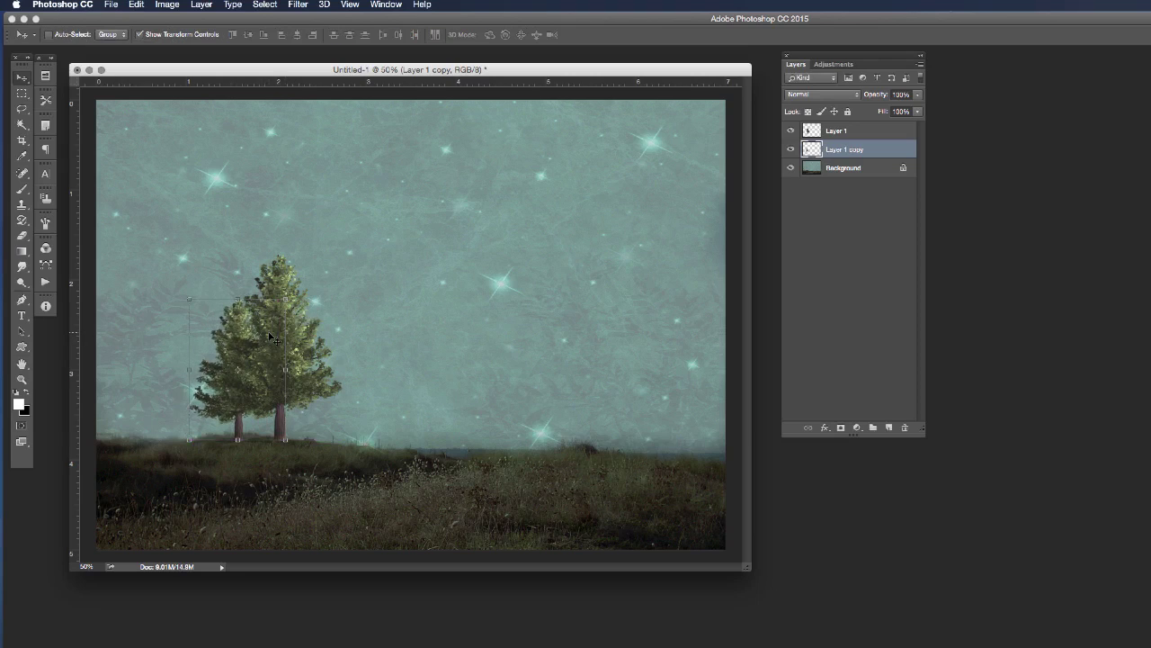
Step: Duplicate the original tree again, moving the copy further left and shrinking it slightly
left_click(872, 131)
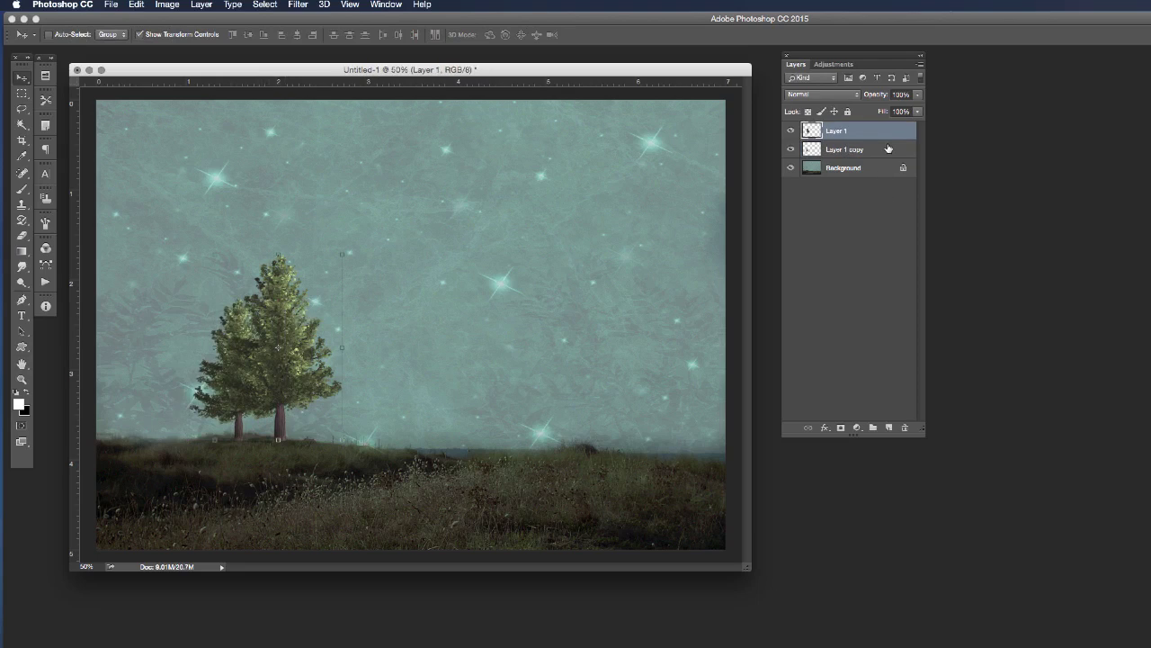
key("super+j")
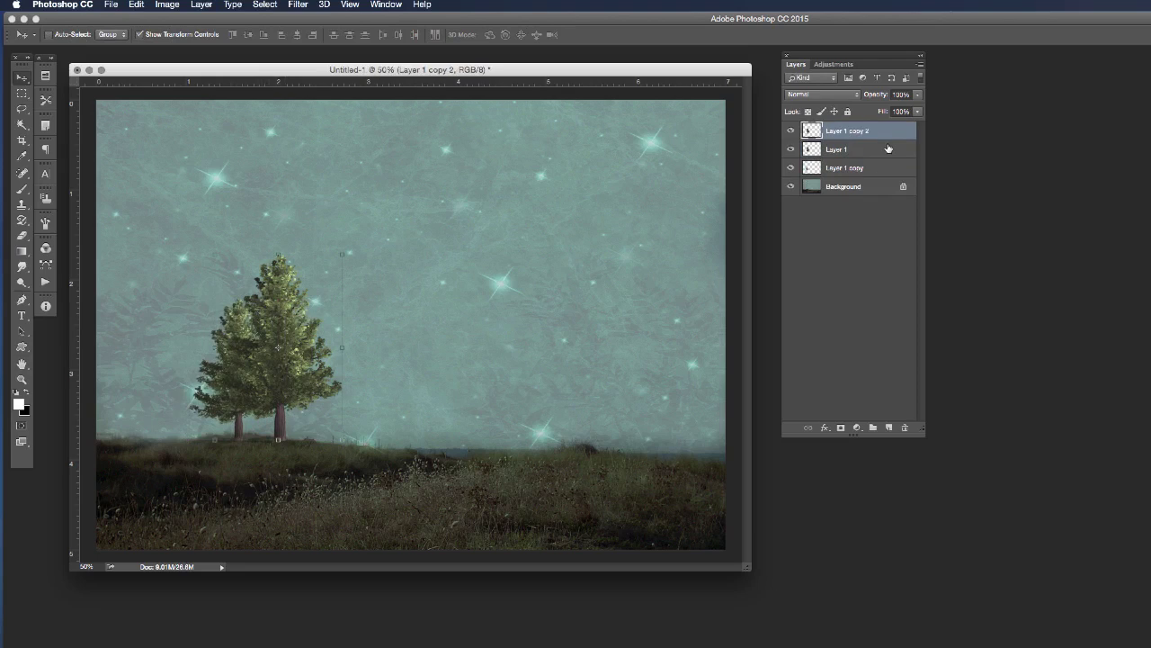
left_click_drag(303, 310, 206, 309)
mouse_move(121, 254)
left_mouse_down()
mouse_move(130, 229)
mouse_move(130, 270)
left_mouse_up()
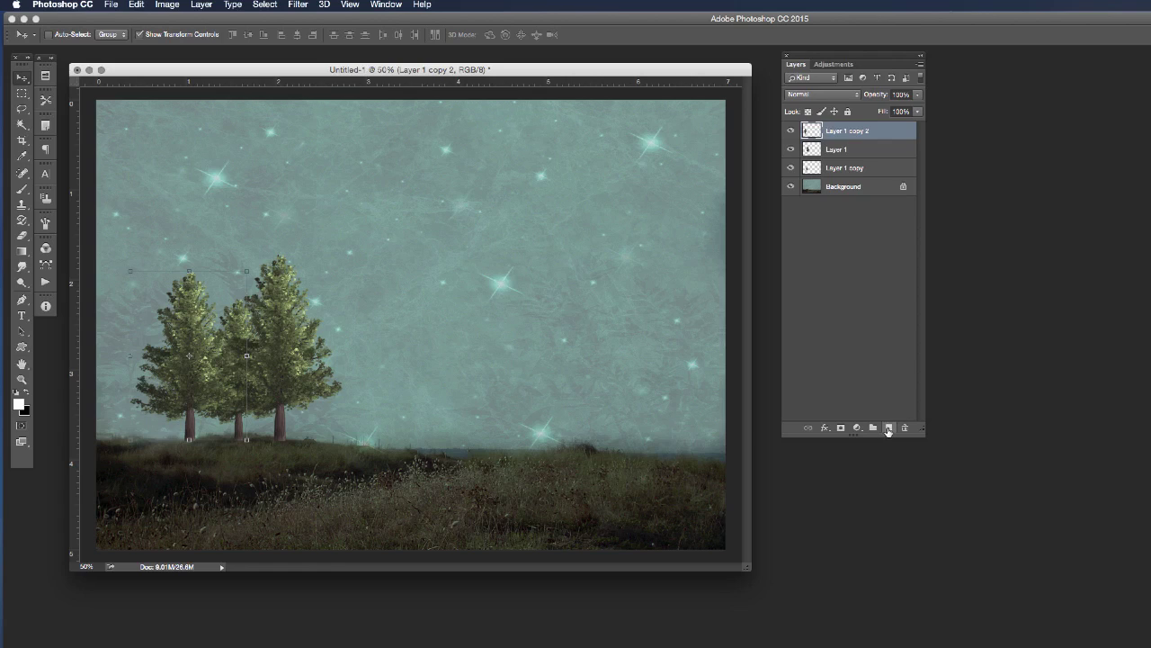
Step: On a new layer, open the Tree filter and choose Stylized Tree 2 as the base tree type
left_click(888, 427)
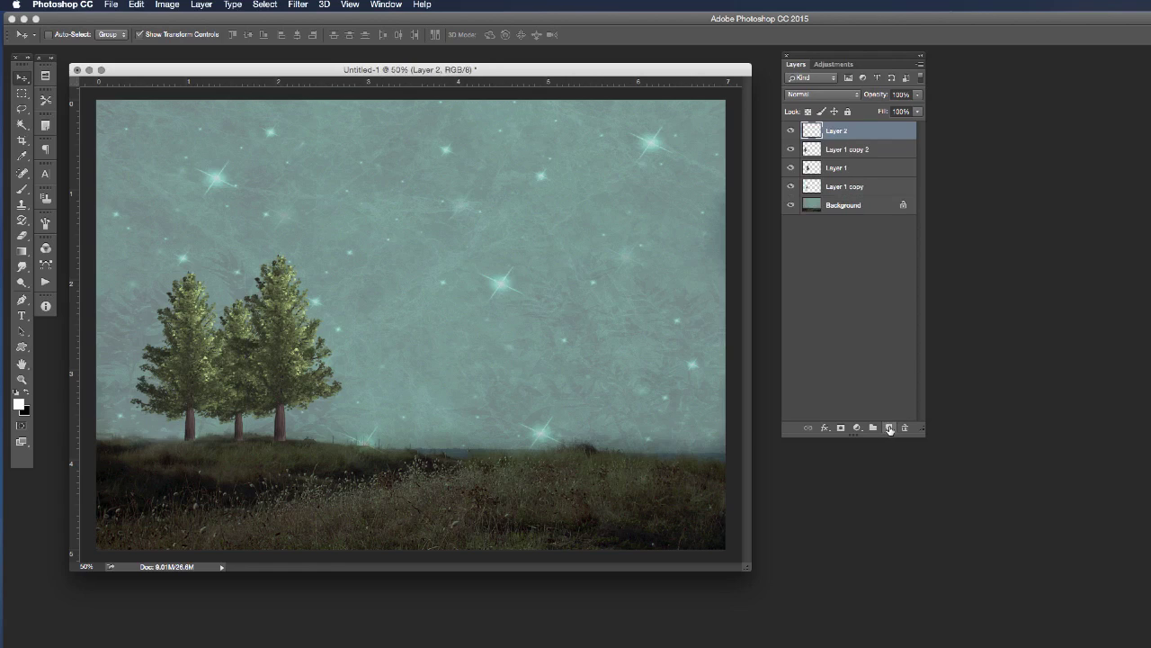
left_click(297, 5)
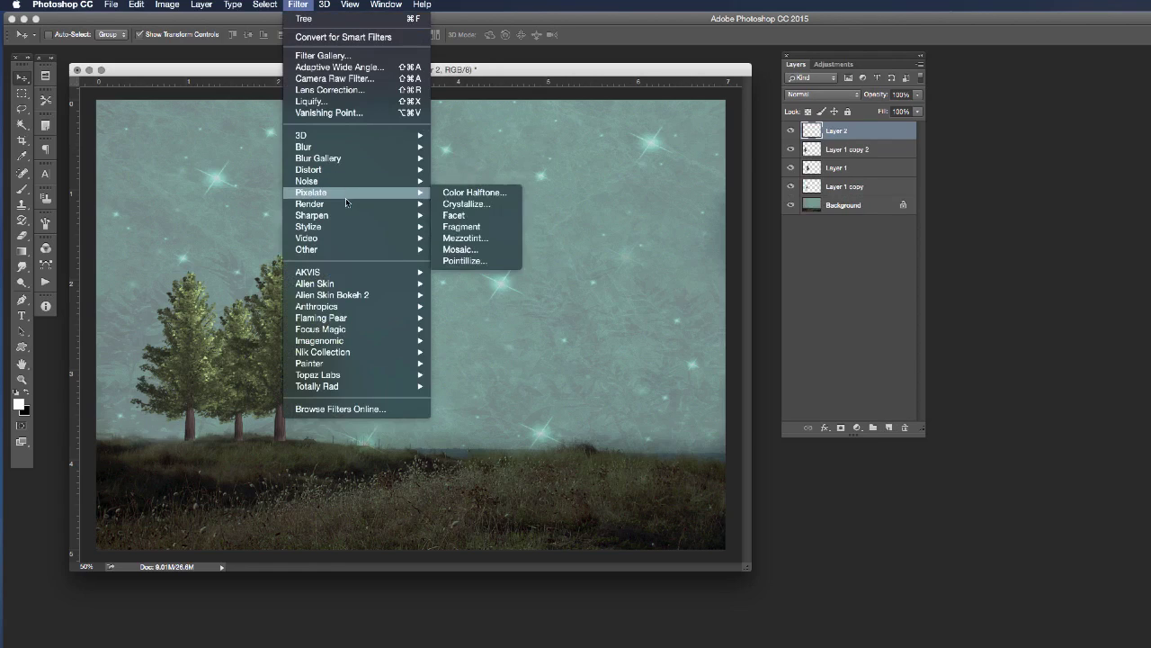
mouse_move(350, 204)
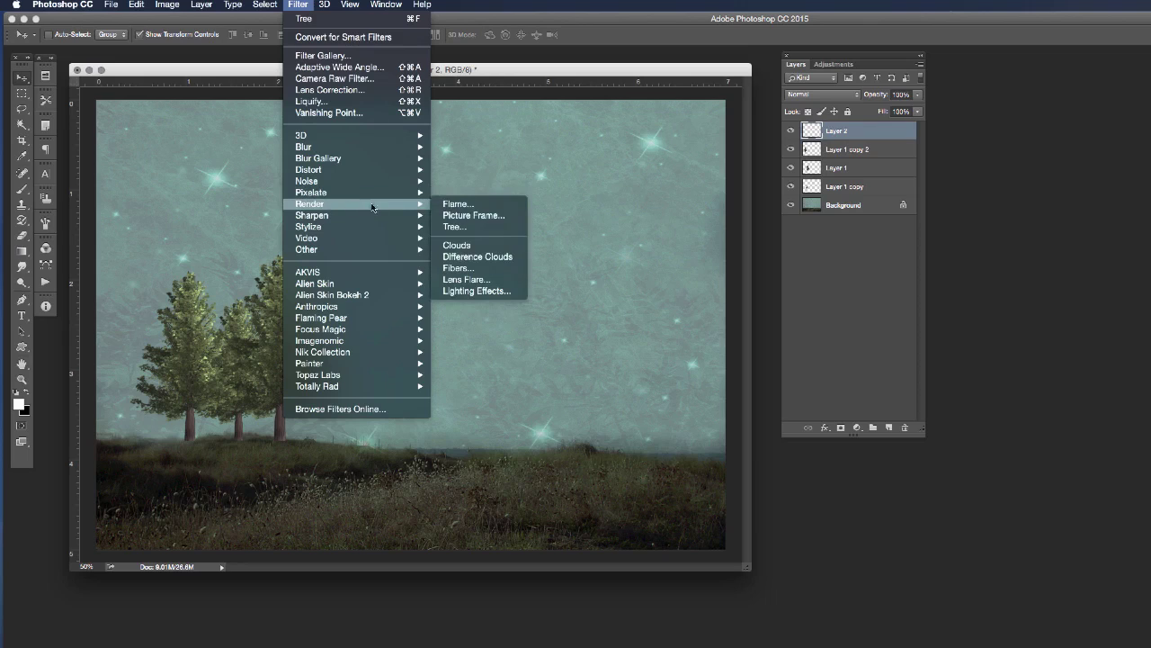
left_click(460, 231)
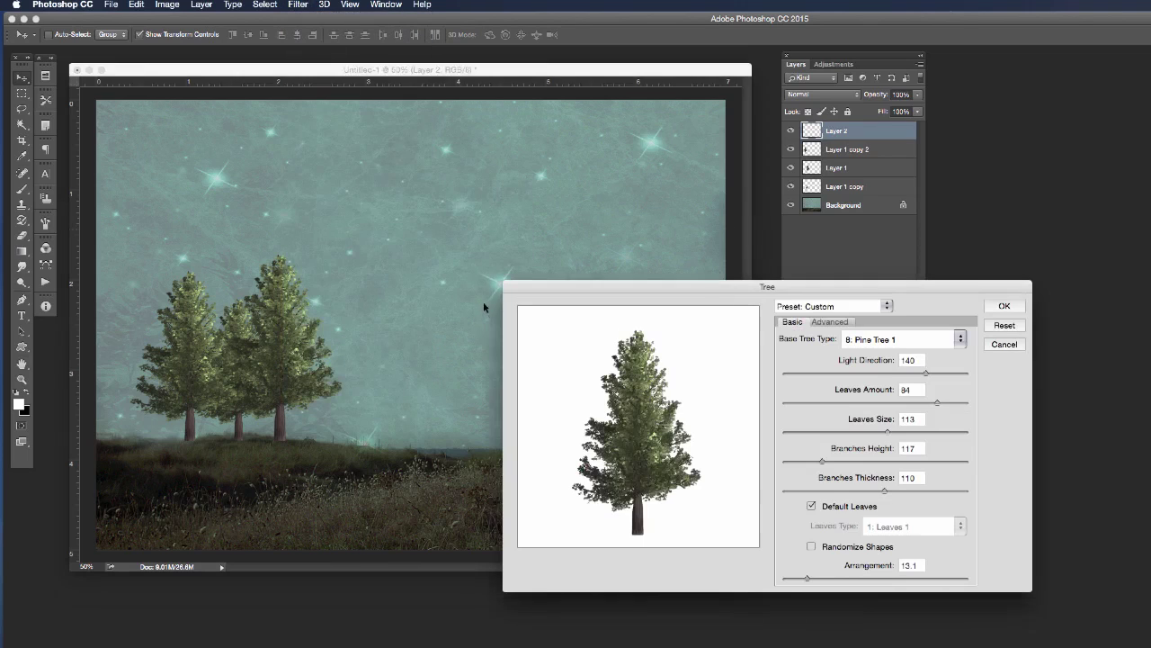
left_click_drag(707, 288, 475, 203)
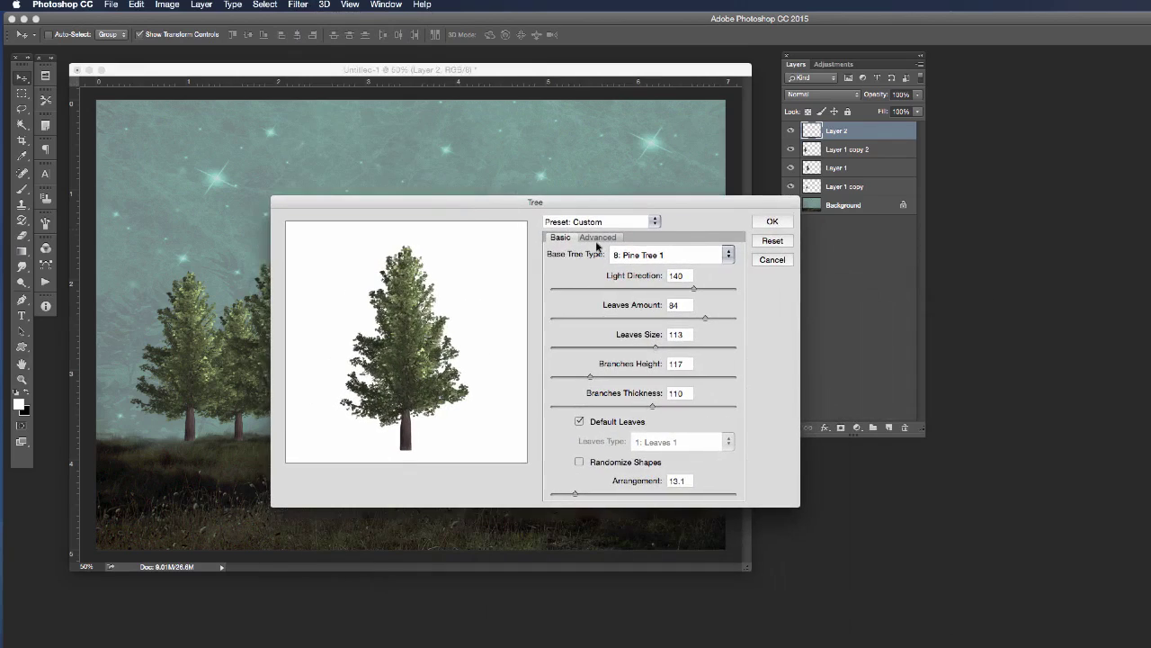
left_click(730, 256)
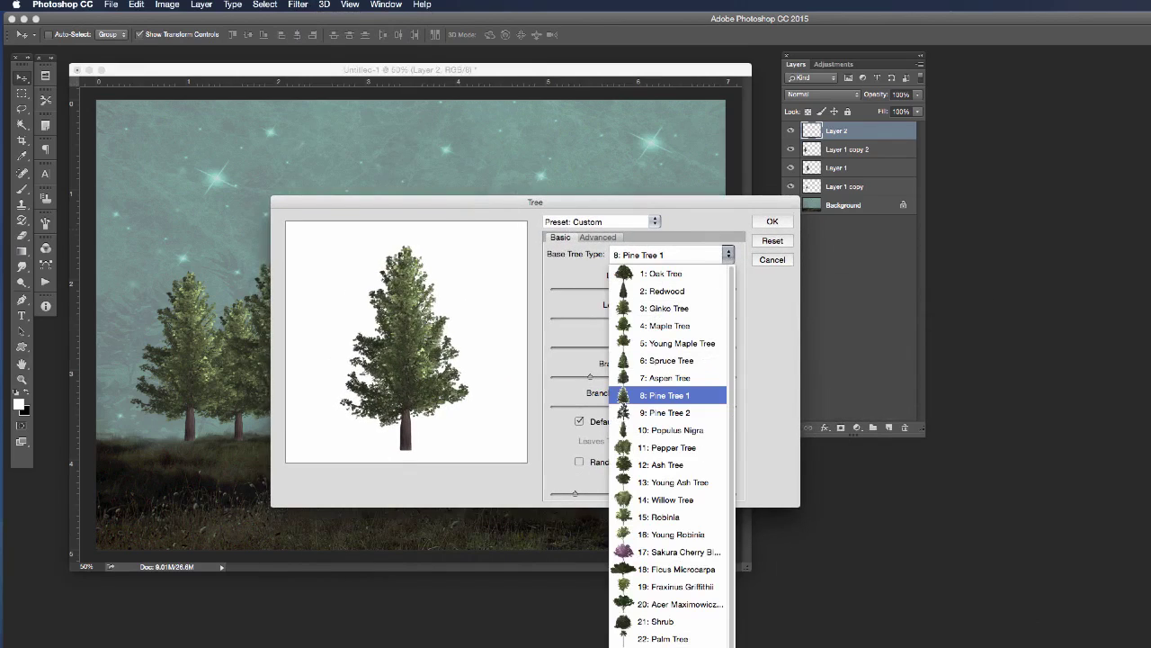
scroll(671, 456, "down", 2)
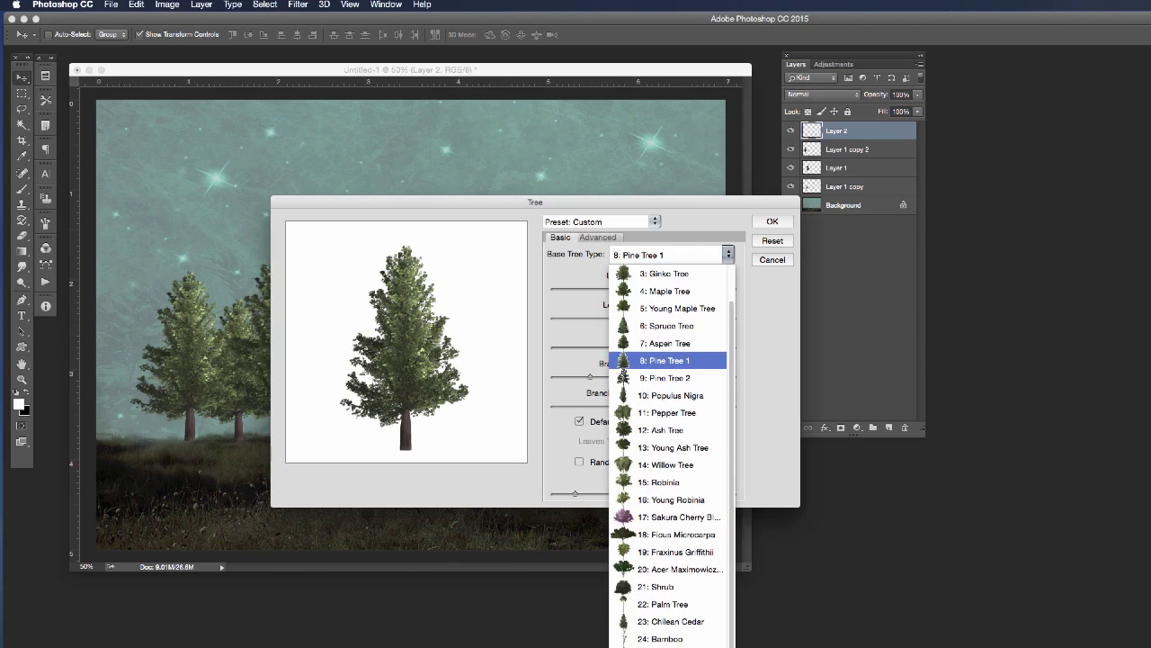
key("Return")
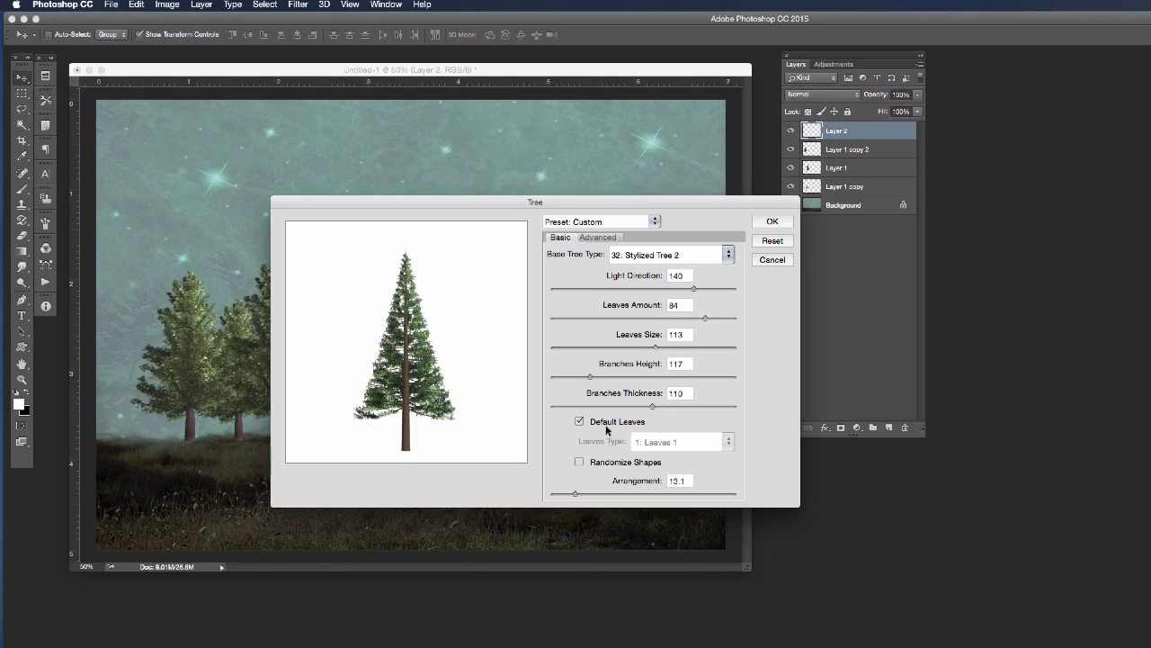
Step: Use Leaves 5 foliage with leaf size 124, leaf amount 57 and thinner branches, then render
left_click(578, 422)
left_click(729, 442)
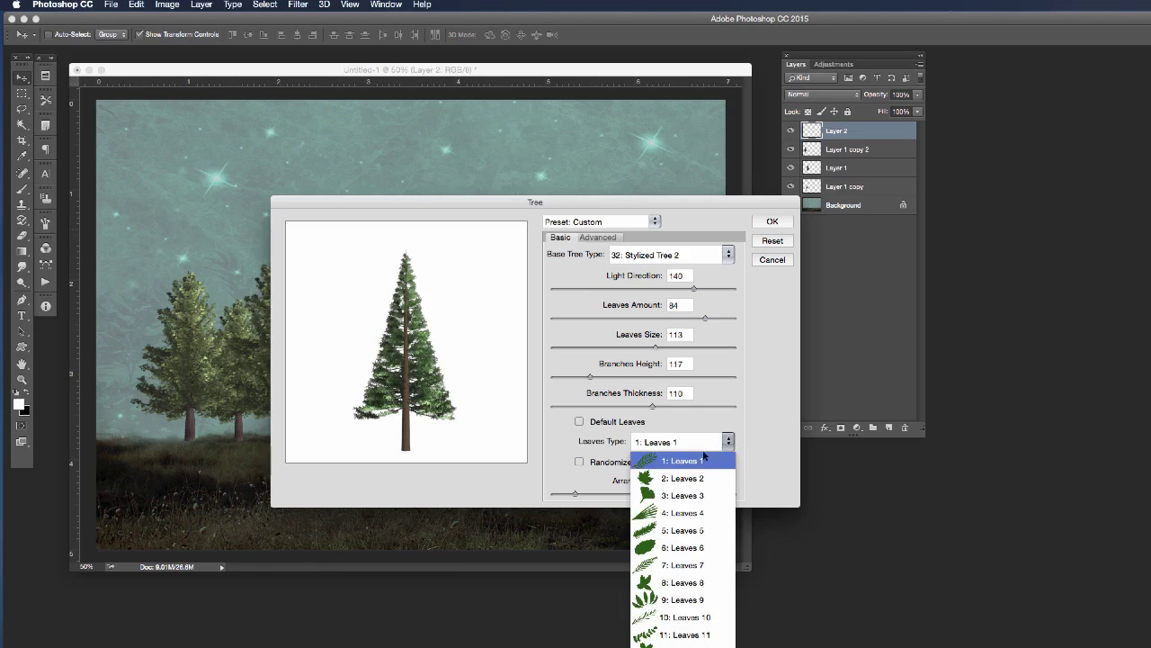
left_click(682, 532)
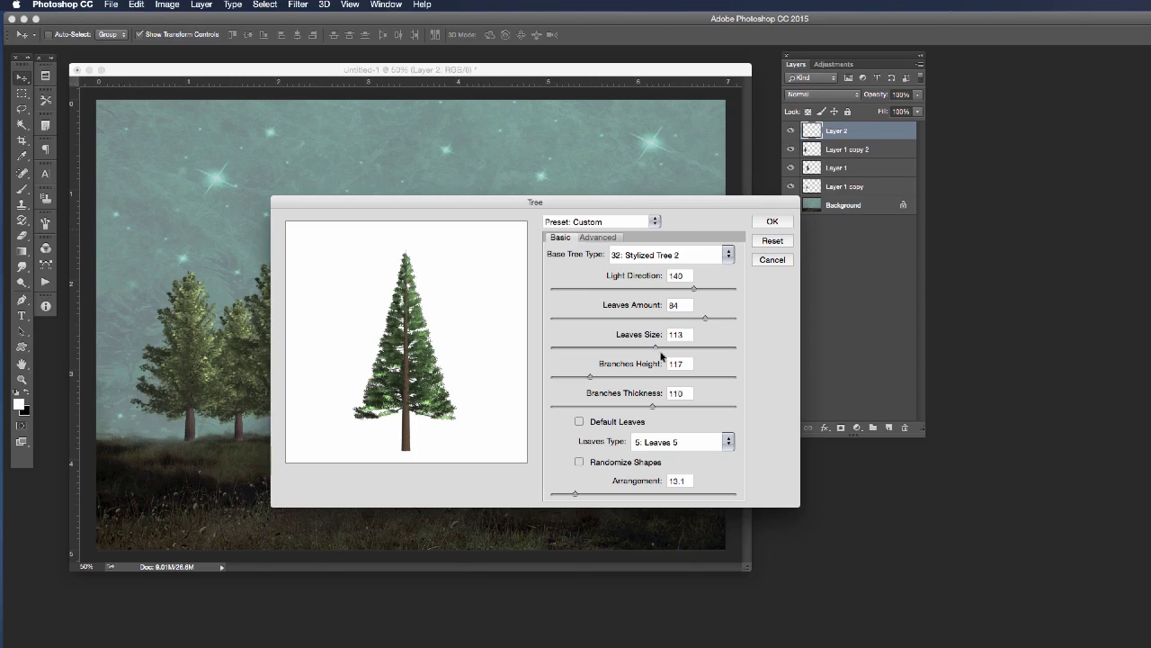
left_click_drag(655, 350, 666, 350)
left_click_drag(703, 318, 656, 320)
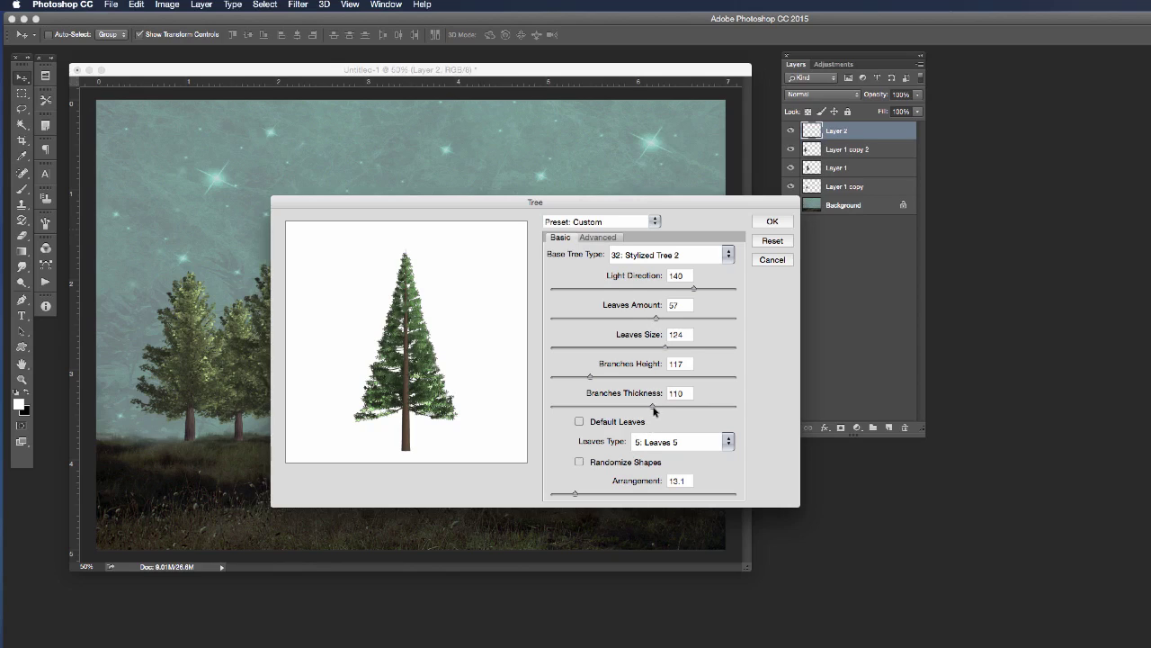
left_click_drag(651, 406, 648, 407)
left_click(772, 222)
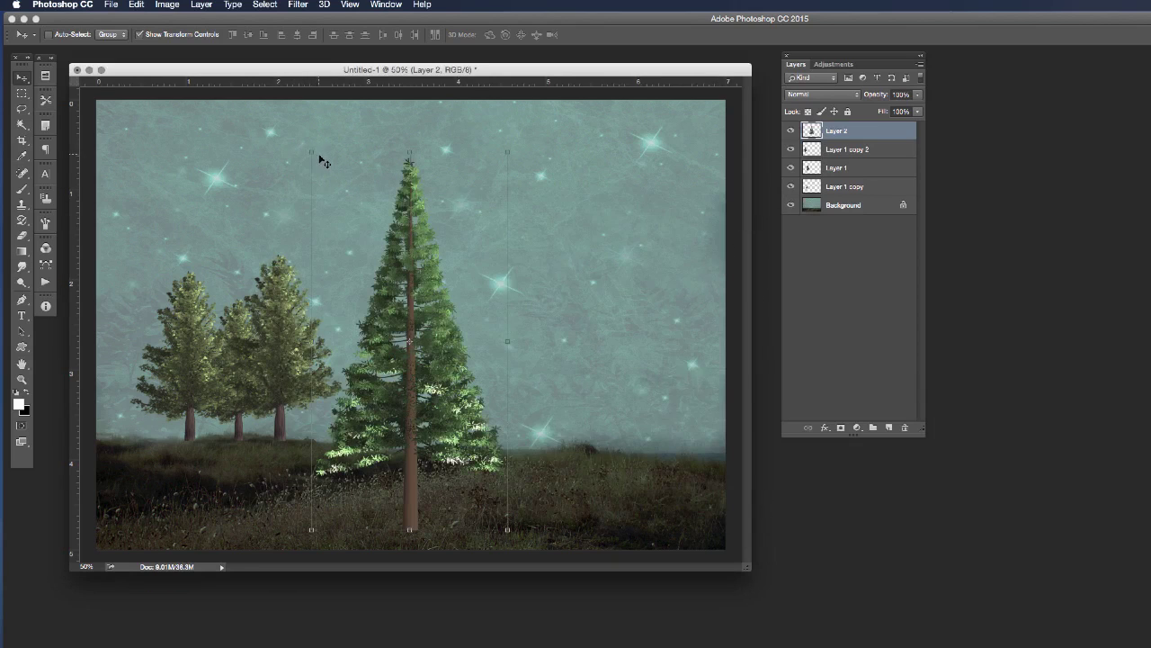
Step: Scale the new tree down, squash it slightly shorter, and move it to the hill's right edge
left_click_drag(310, 153, 341, 211)
left_click_drag(427, 384, 660, 316)
left_click_drag(650, 475, 648, 467)
key("Return")
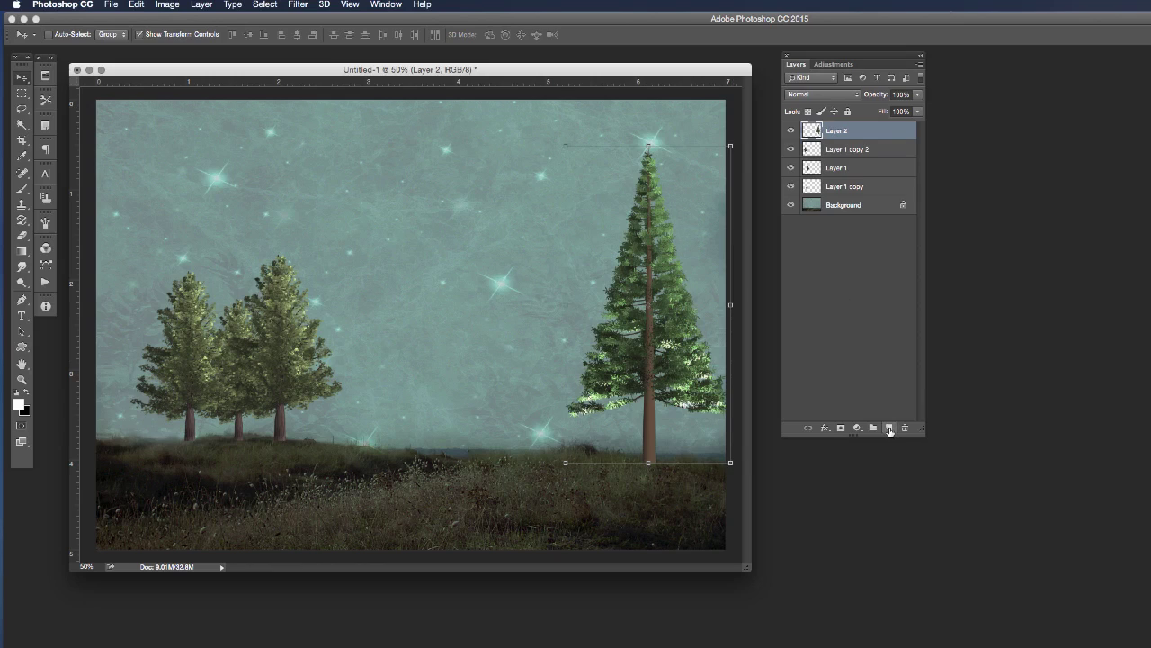
Step: Add a new empty Layer 3 and select the Brush tool with the 900 px tip
left_click(889, 429)
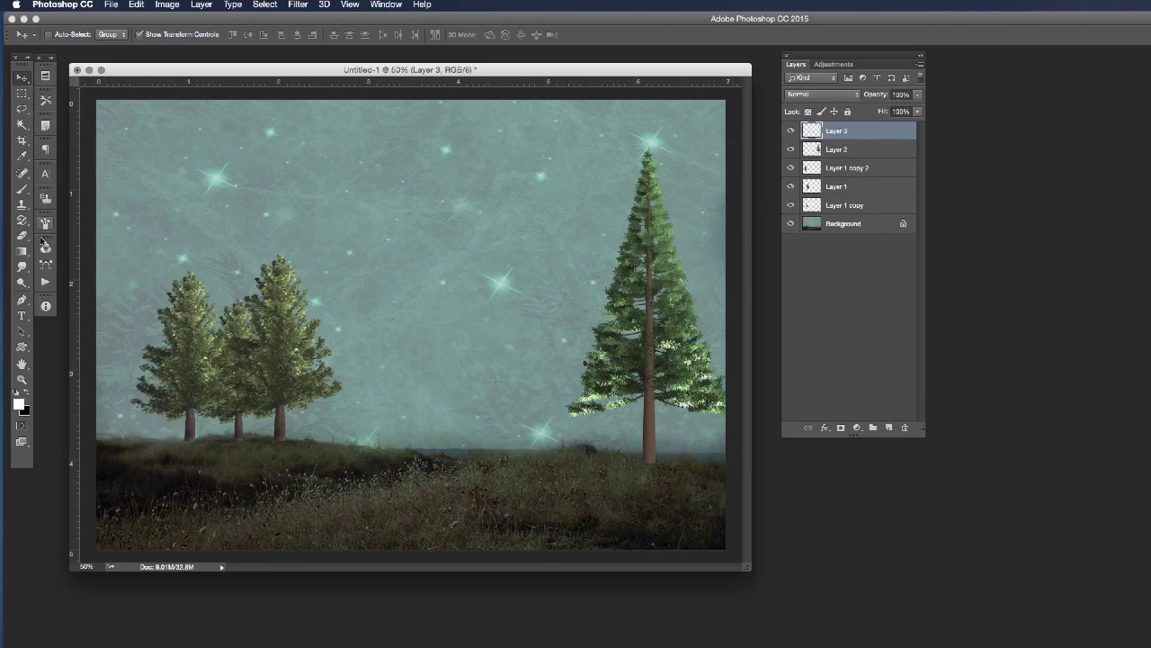
left_click(22, 189)
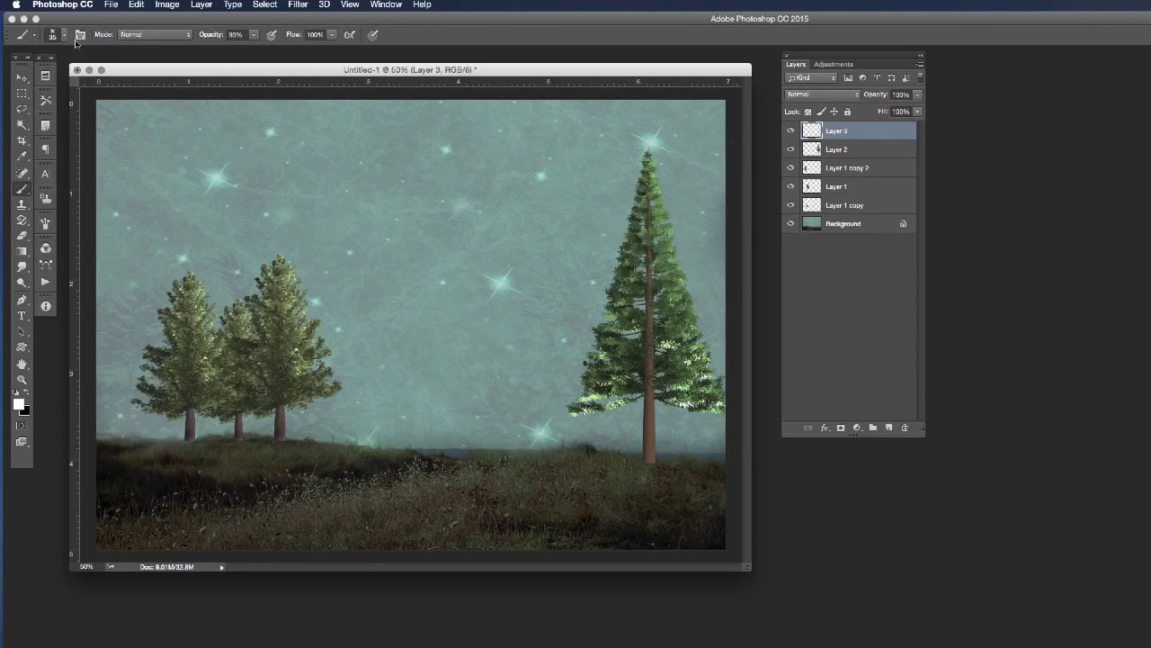
left_click(63, 34)
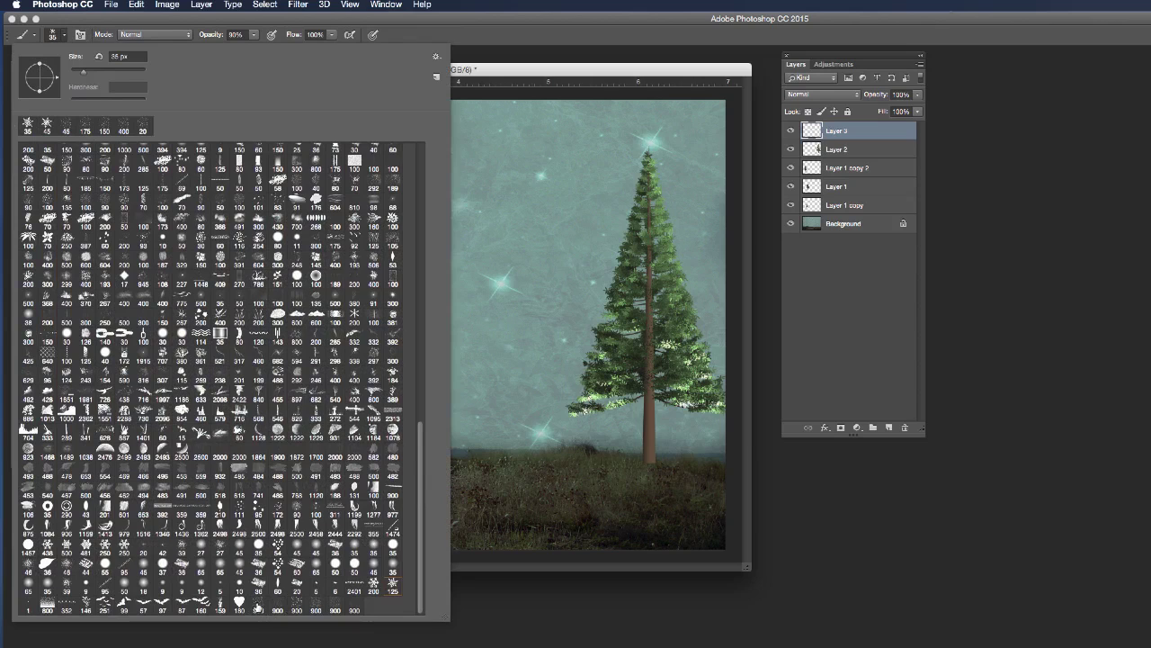
left_click(279, 600)
left_click(576, 601)
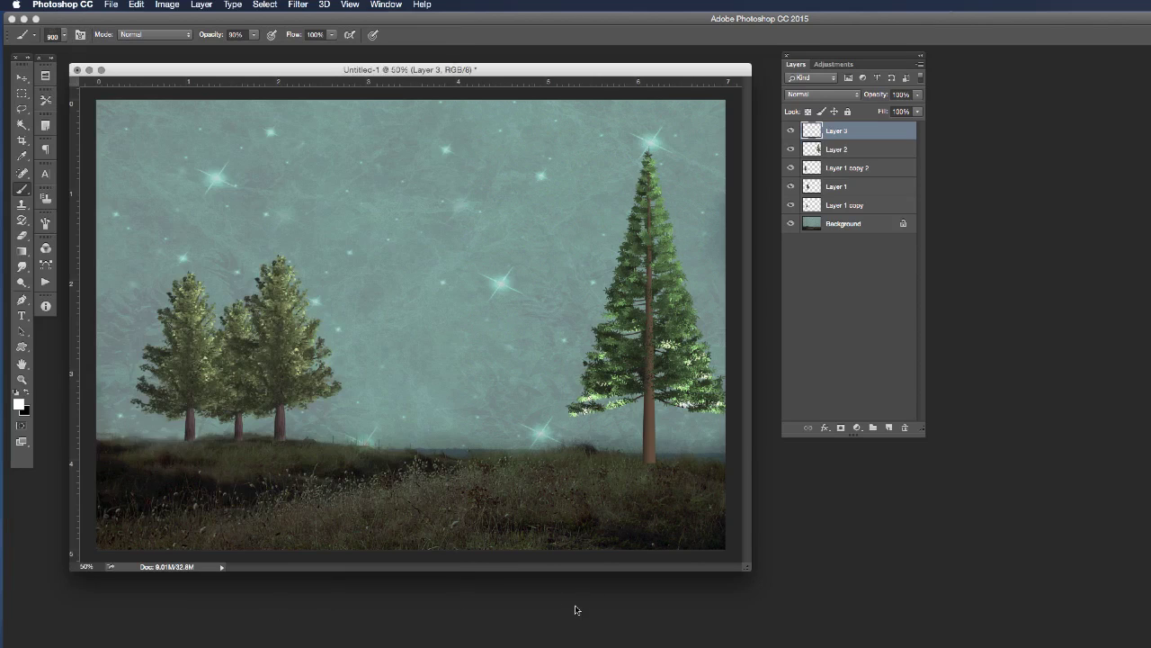
Step: In the Brush panel, set Spacing to 48%, Size Jitter about 30% and Angle Jitter 34%
left_click(45, 224)
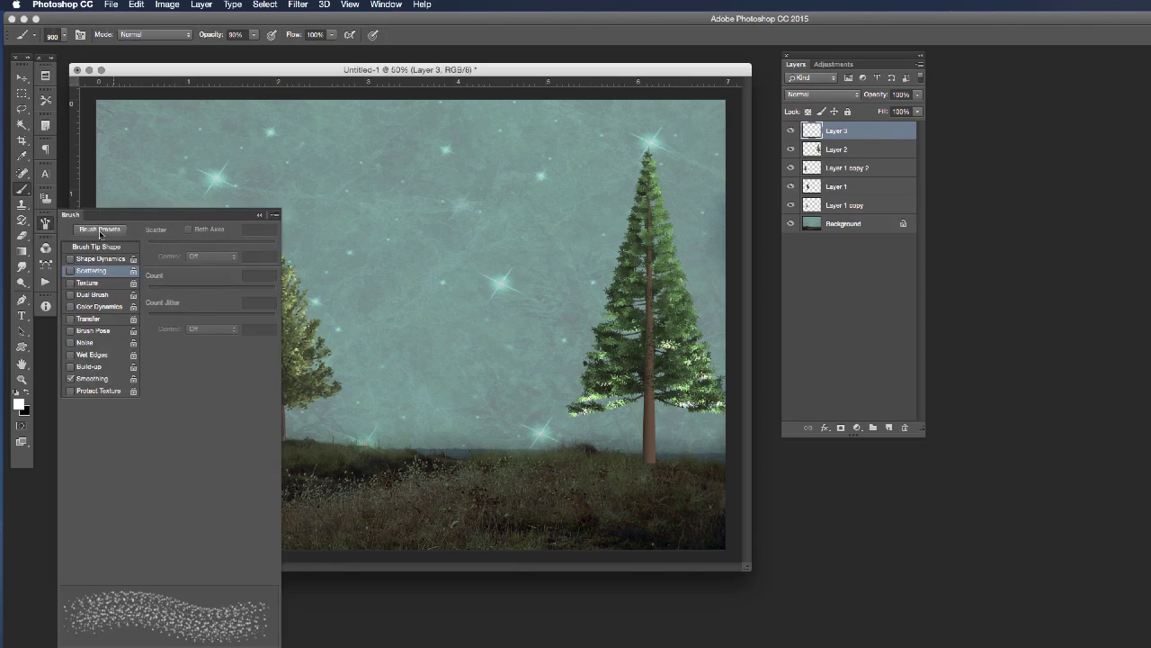
left_click(95, 246)
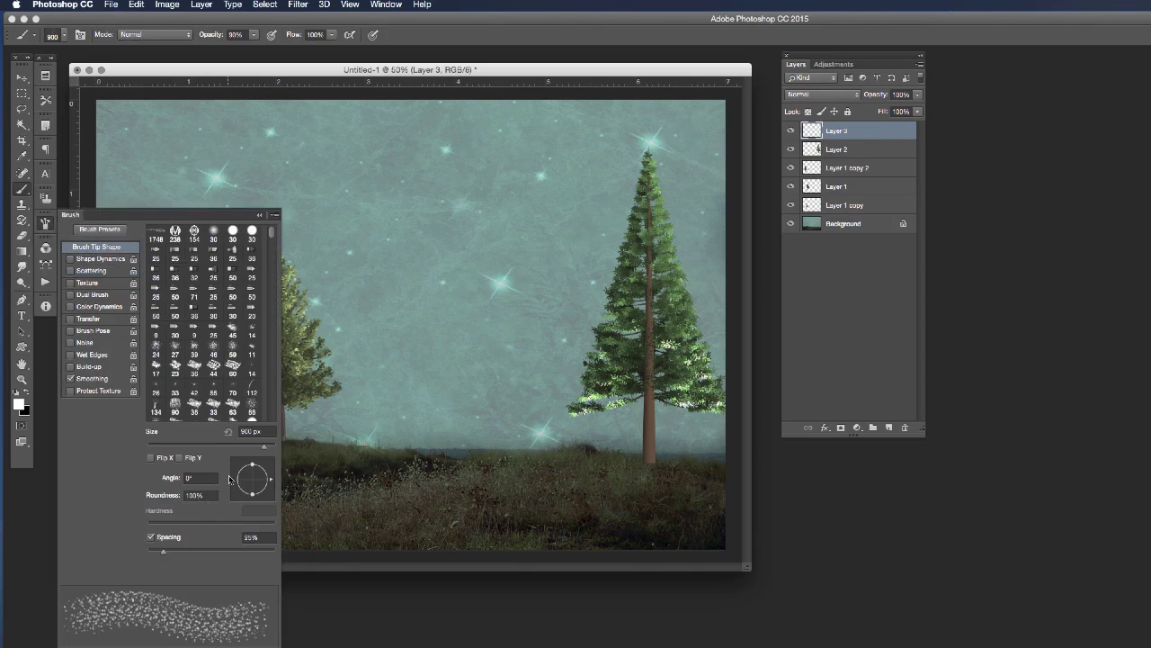
left_click_drag(162, 554, 209, 555)
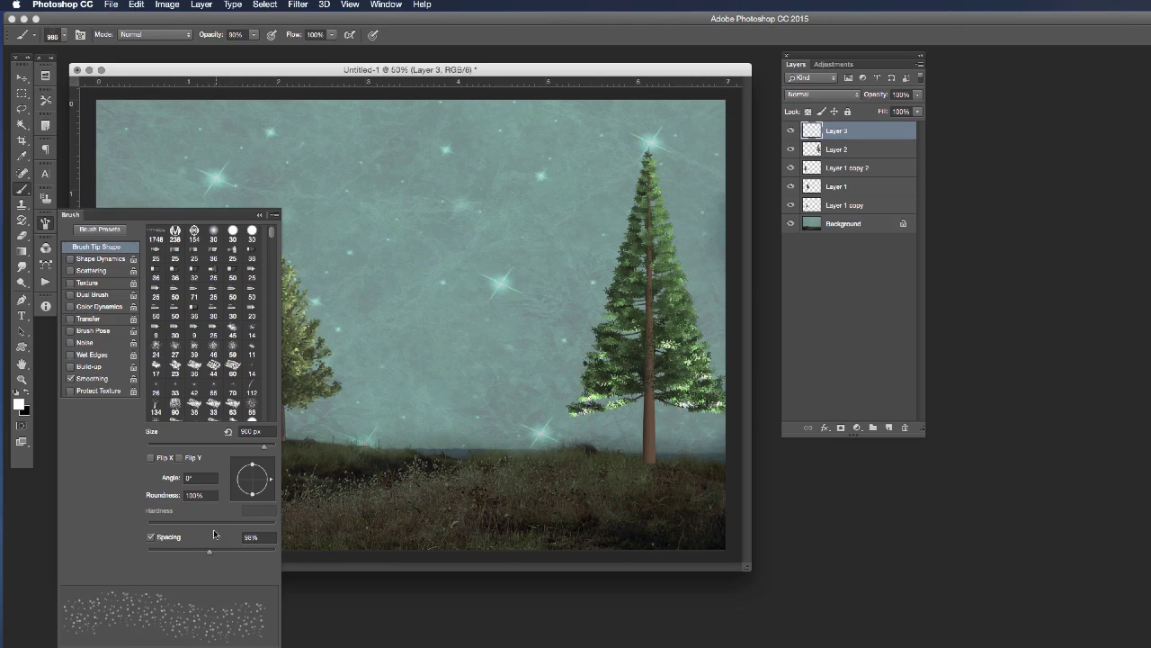
left_click(99, 259)
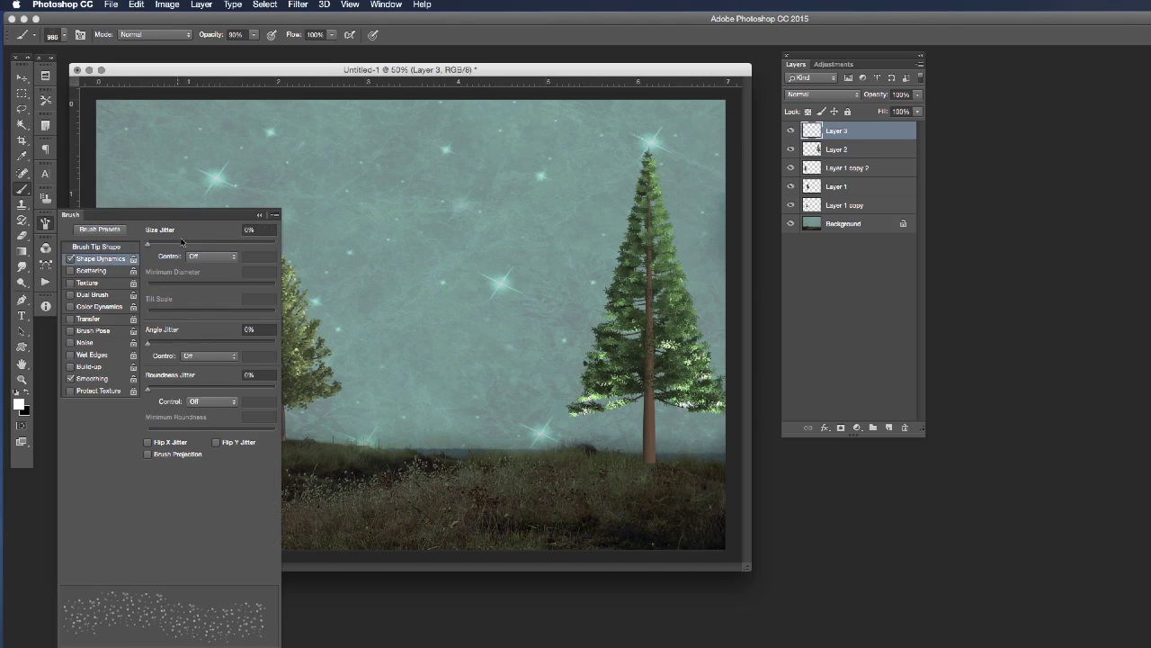
left_click_drag(149, 246, 196, 246)
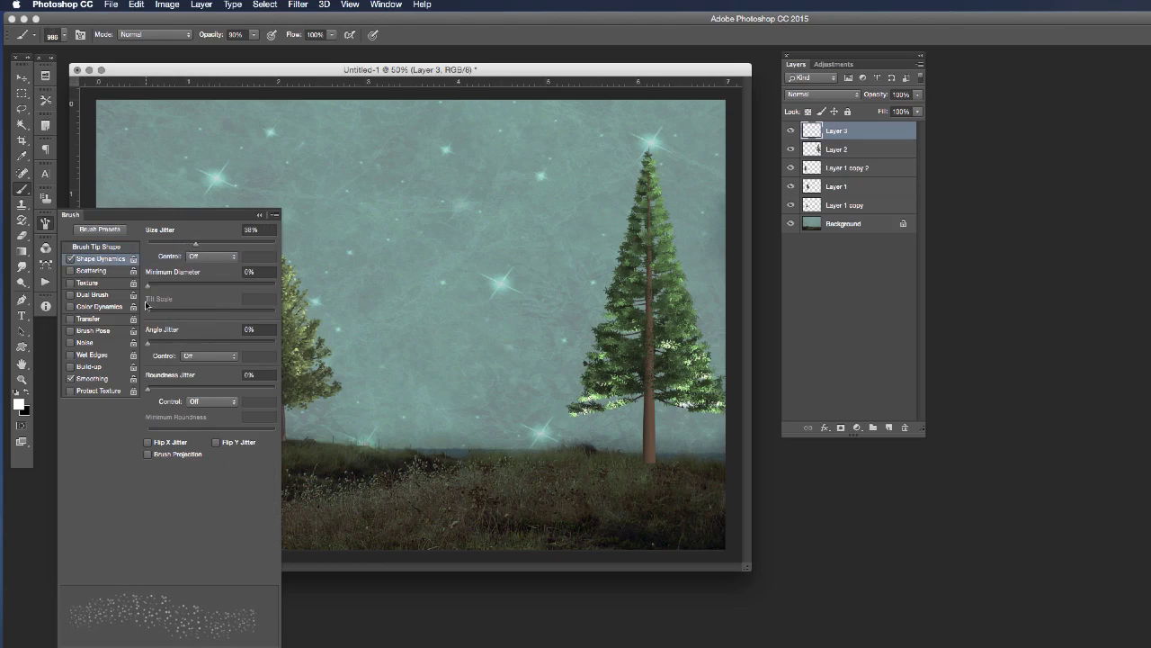
left_click_drag(150, 347, 191, 347)
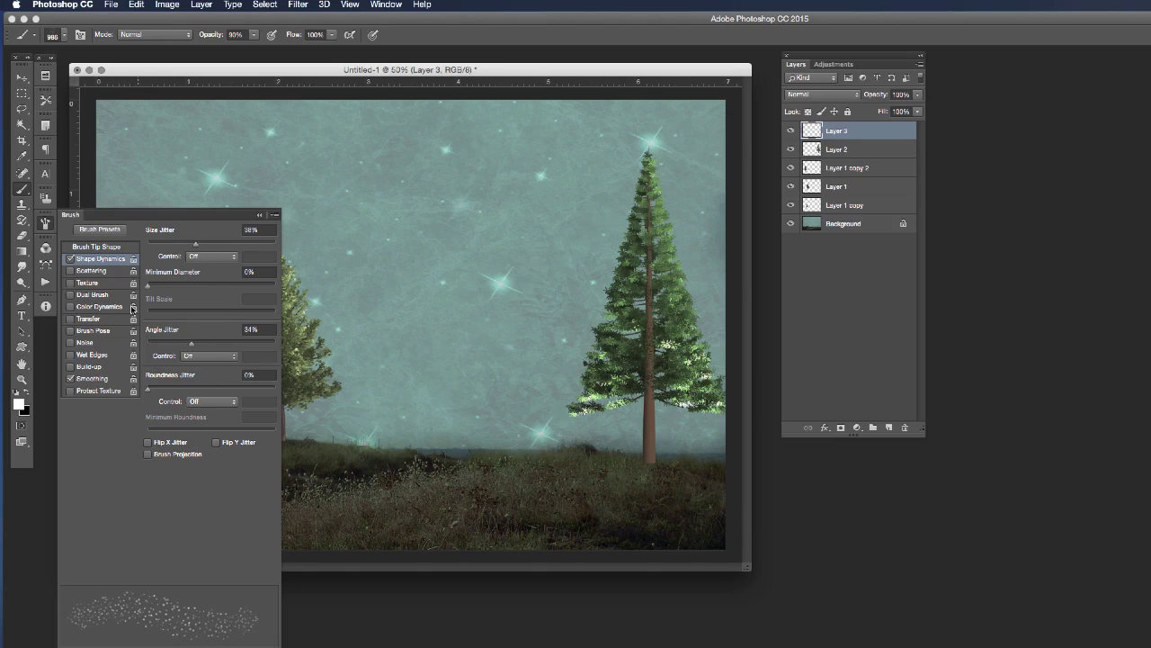
Step: Enable Scattering, adjust the scatter width, and set Count to 4
left_click(93, 271)
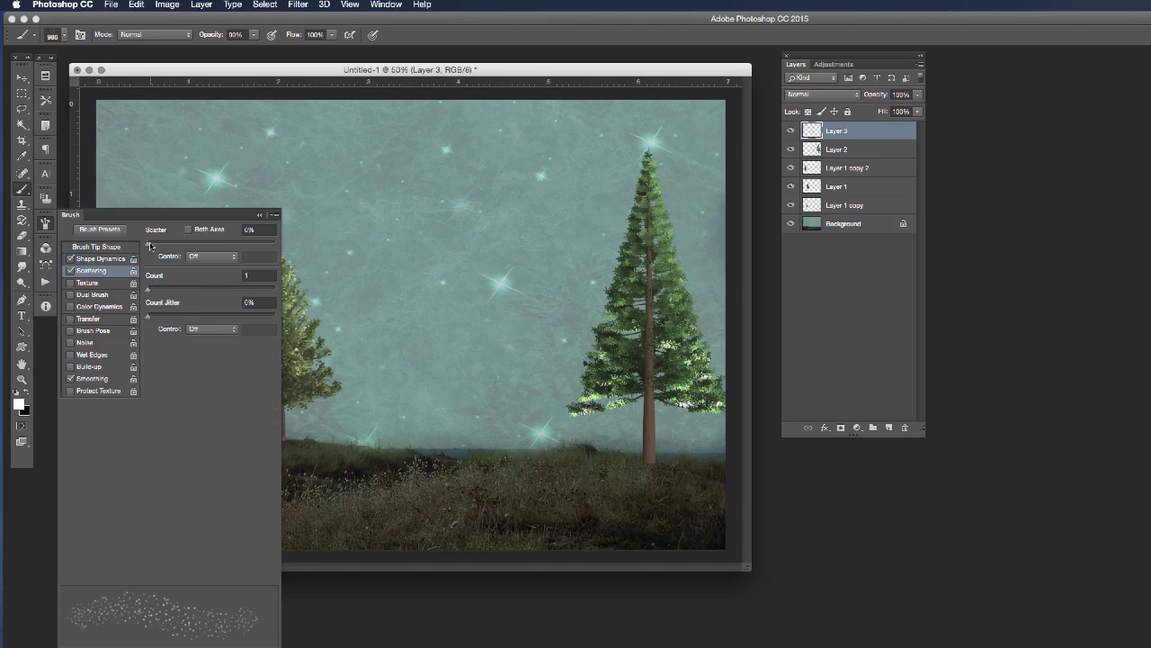
mouse_move(148, 244)
left_mouse_down()
mouse_move(171, 251)
mouse_move(146, 260)
left_mouse_up()
mouse_move(151, 293)
left_mouse_down()
mouse_move(170, 296)
mouse_move(164, 319)
left_mouse_up()
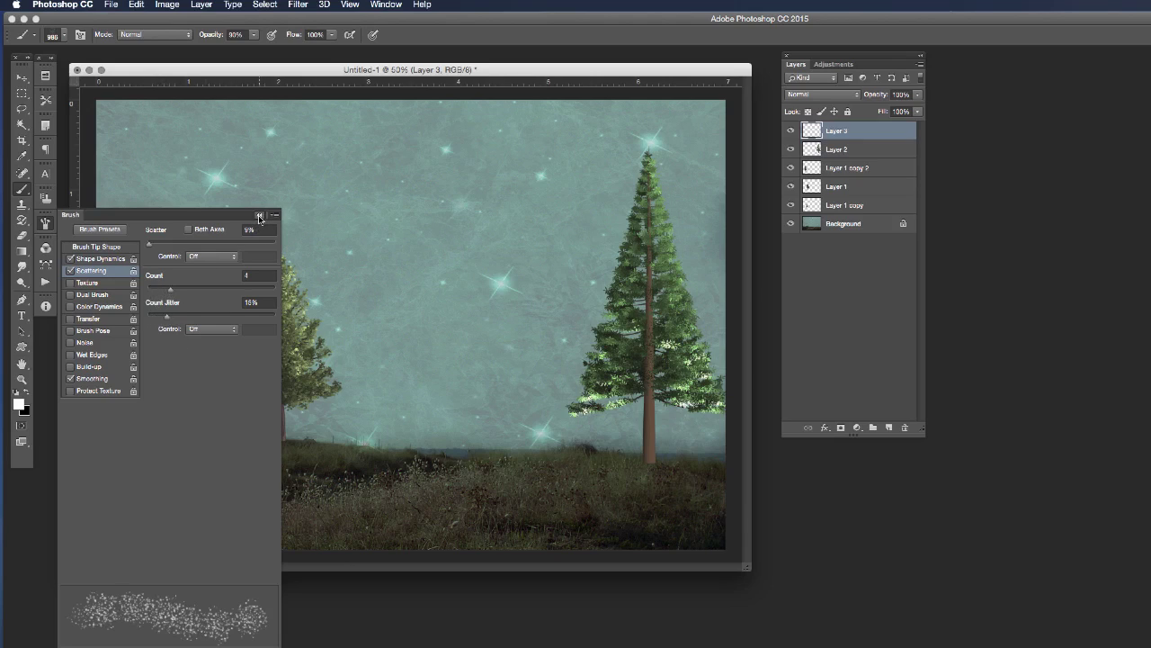
left_click(259, 216)
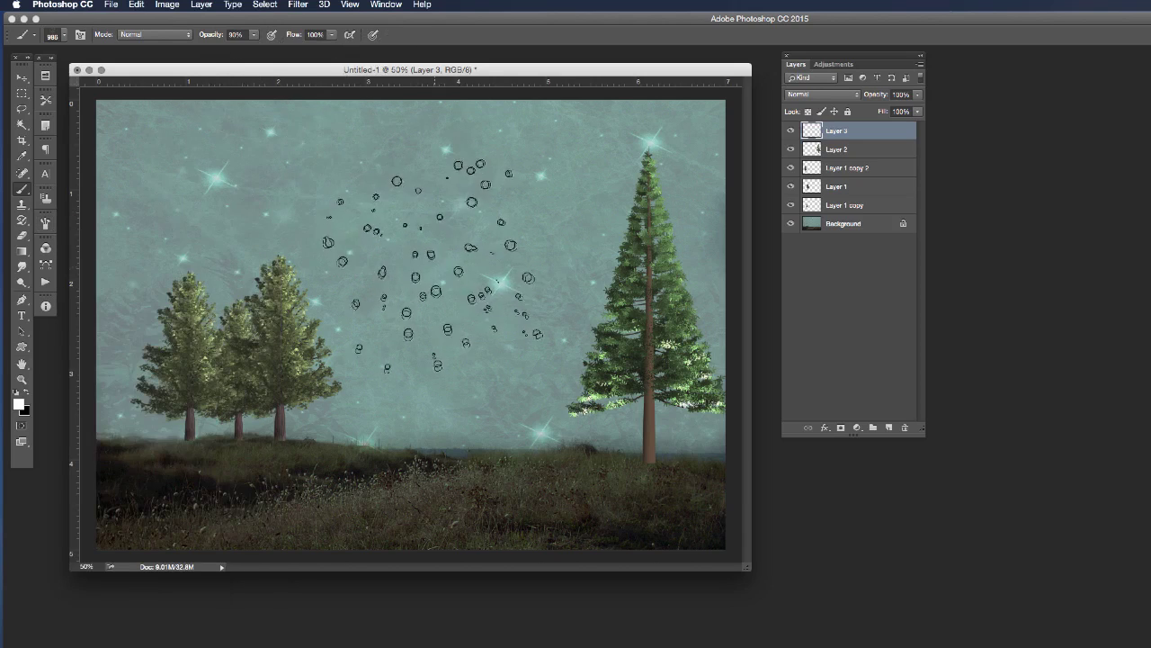
Step: With a smaller brush, paint white snow at the right pine's base, the left trunks and along the hill
key("bracketleft")
key("bracketleft")
key("bracketleft")
key("bracketleft")
key("bracketleft")
key("bracketleft")
key("bracketleft")
key("bracketleft")
key("bracketleft")
key("bracketleft")
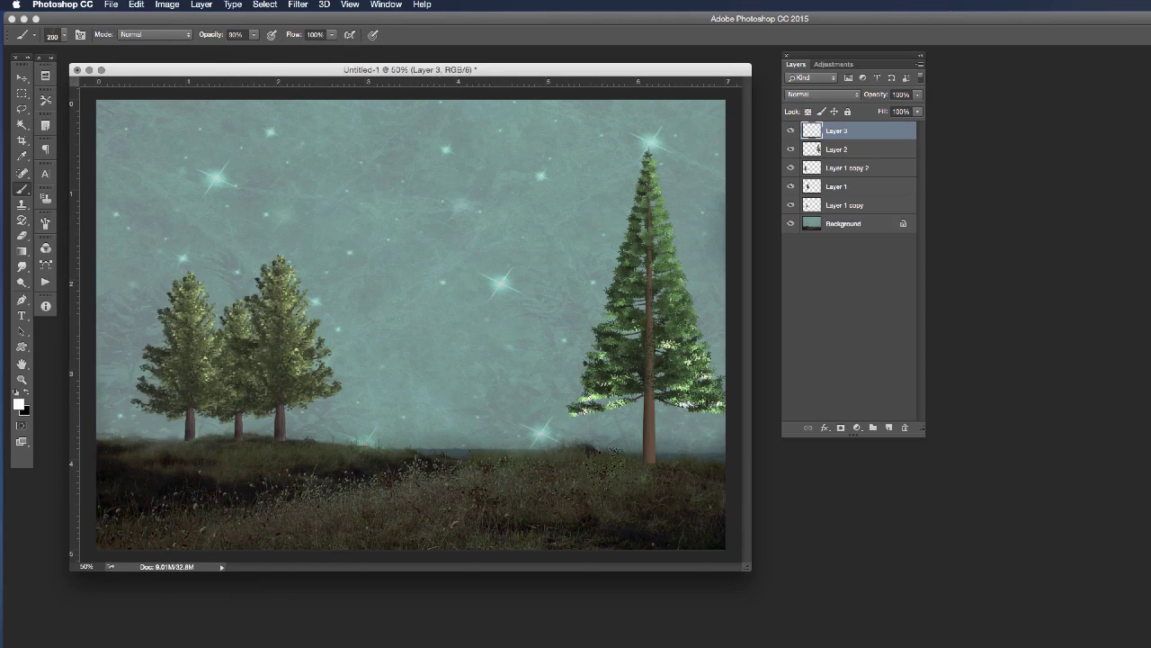
key("bracketleft")
key("bracketleft")
mouse_move(639, 466)
left_mouse_down()
mouse_move(679, 469)
mouse_move(590, 466)
mouse_move(682, 469)
mouse_move(637, 457)
mouse_move(651, 466)
left_mouse_up()
key("bracketleft")
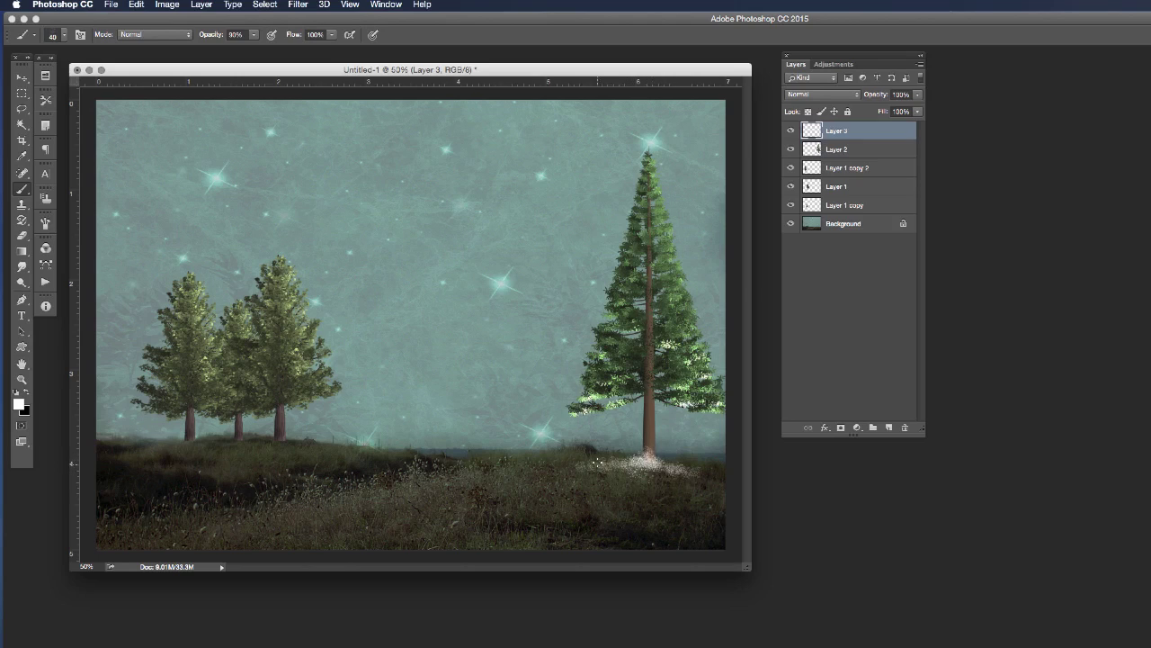
mouse_move(269, 442)
left_mouse_down()
mouse_move(153, 447)
mouse_move(231, 439)
mouse_move(356, 449)
left_mouse_up()
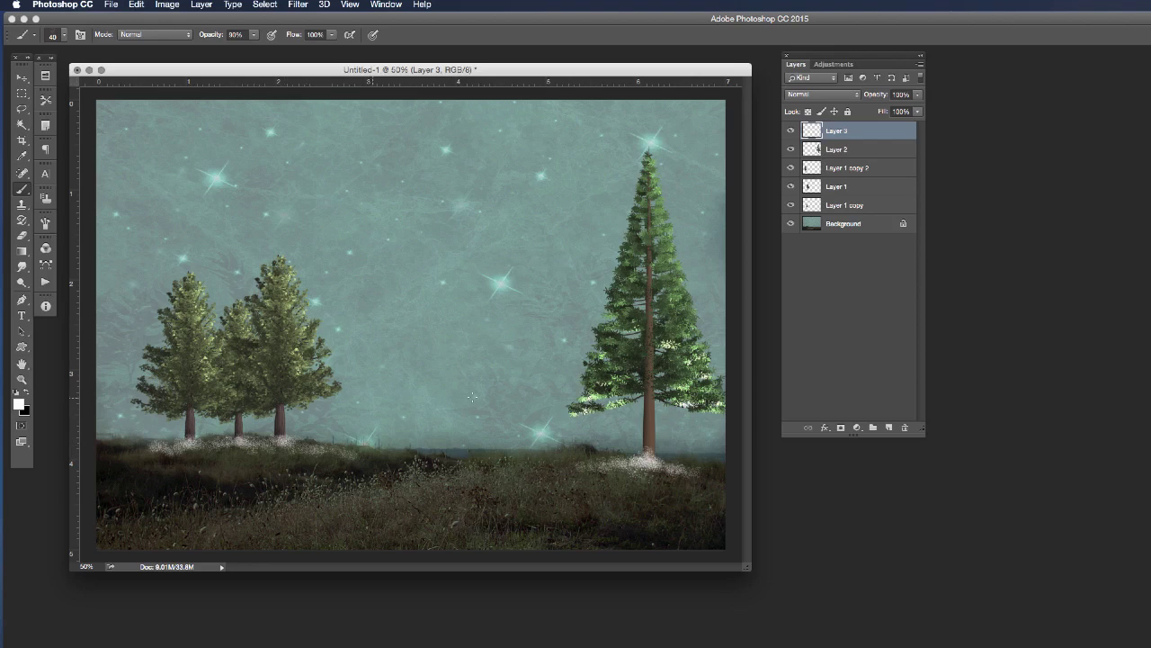
left_click_drag(591, 452, 605, 455)
mouse_move(527, 464)
left_mouse_down()
mouse_move(461, 473)
mouse_move(574, 463)
left_mouse_up()
left_click_drag(665, 479, 681, 480)
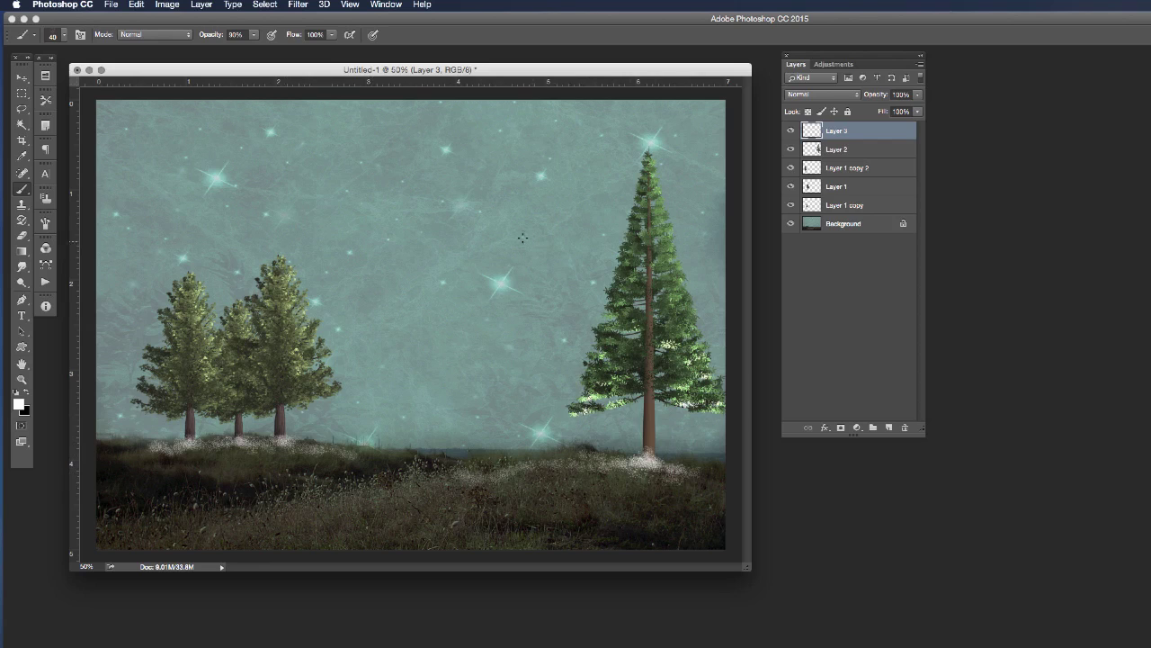
Step: Scatter large white snowflakes across the sky and trees, then finer flakes onto the grass
key("bracketright")
key("bracketright")
key("bracketright")
key("bracketright")
key("bracketright")
key("bracketright")
key("bracketright")
key("bracketright")
key("bracketright")
key("bracketright")
key("bracketright")
key("bracketright")
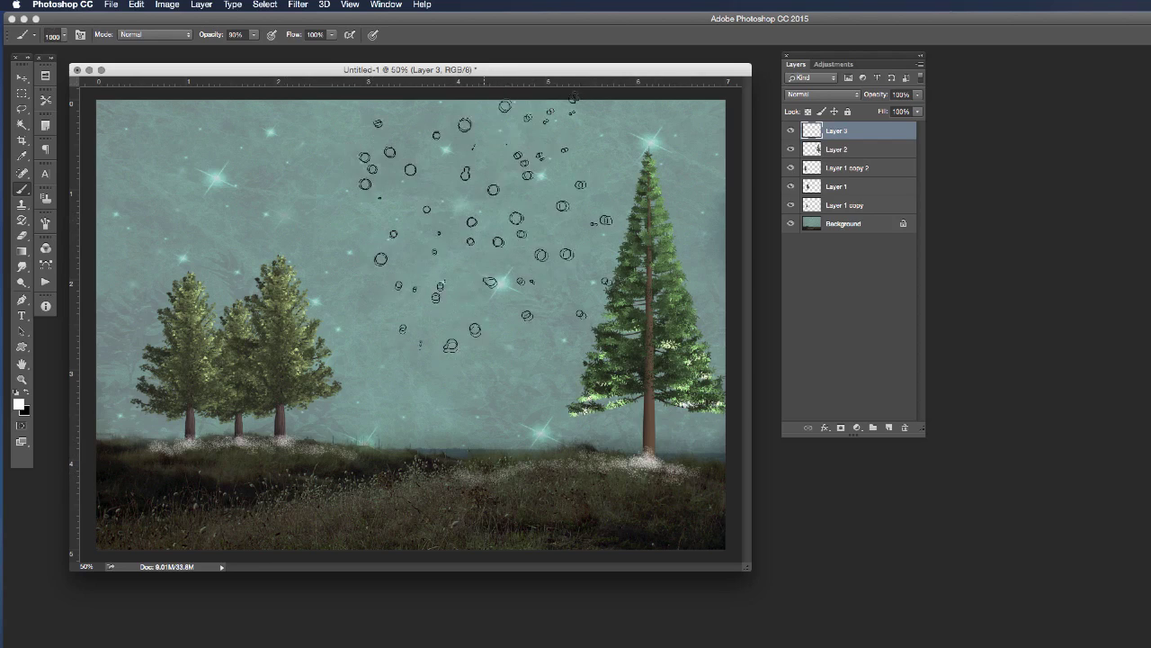
left_click_drag(472, 225, 470, 288)
key("bracketleft")
key("bracketleft")
key("bracketleft")
left_click_drag(475, 347, 459, 378)
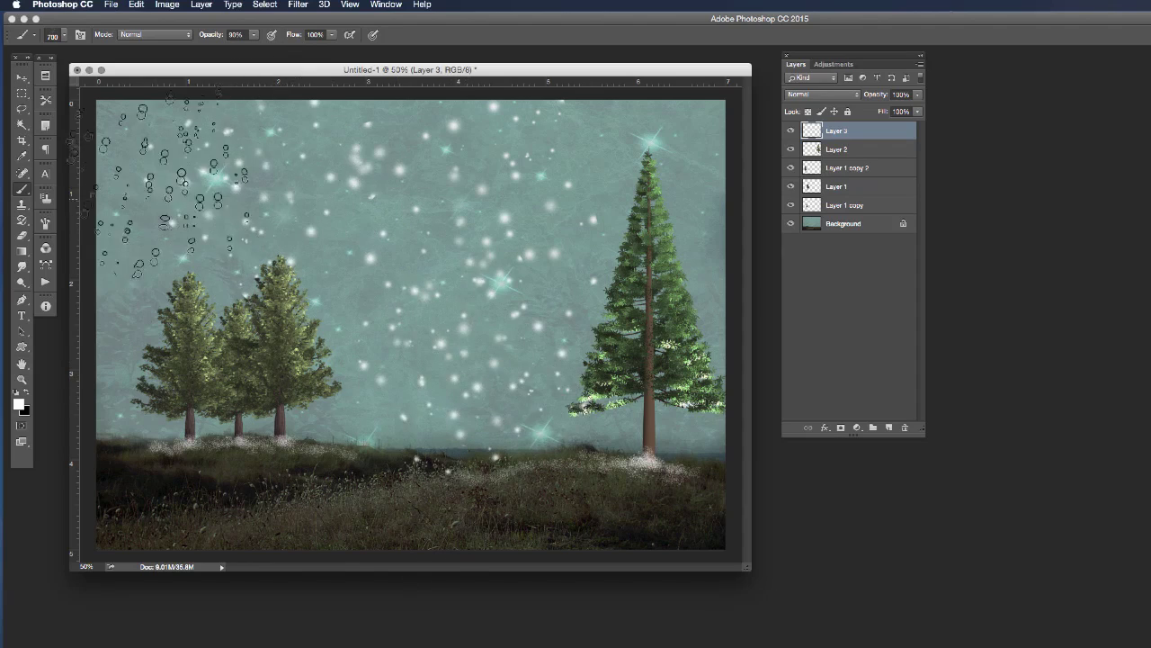
mouse_move(171, 179)
left_mouse_down()
mouse_move(136, 375)
mouse_move(145, 348)
mouse_move(208, 412)
mouse_move(524, 407)
mouse_move(634, 362)
mouse_move(634, 457)
mouse_move(682, 212)
mouse_move(665, 225)
mouse_move(670, 350)
left_mouse_up()
key("bracketleft")
key("bracketleft")
key("bracketleft")
key("bracketleft")
key("bracketleft")
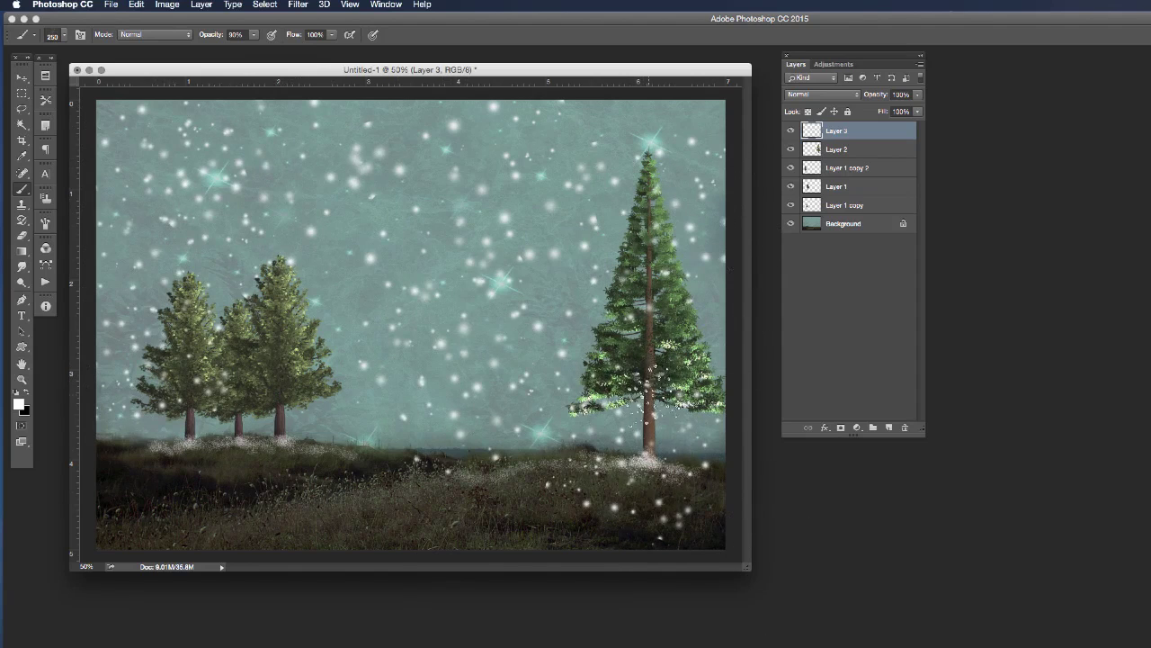
left_click(387, 415)
mouse_move(288, 486)
left_mouse_down()
mouse_move(392, 504)
mouse_move(377, 537)
mouse_move(331, 501)
mouse_move(225, 490)
mouse_move(194, 530)
left_mouse_up()
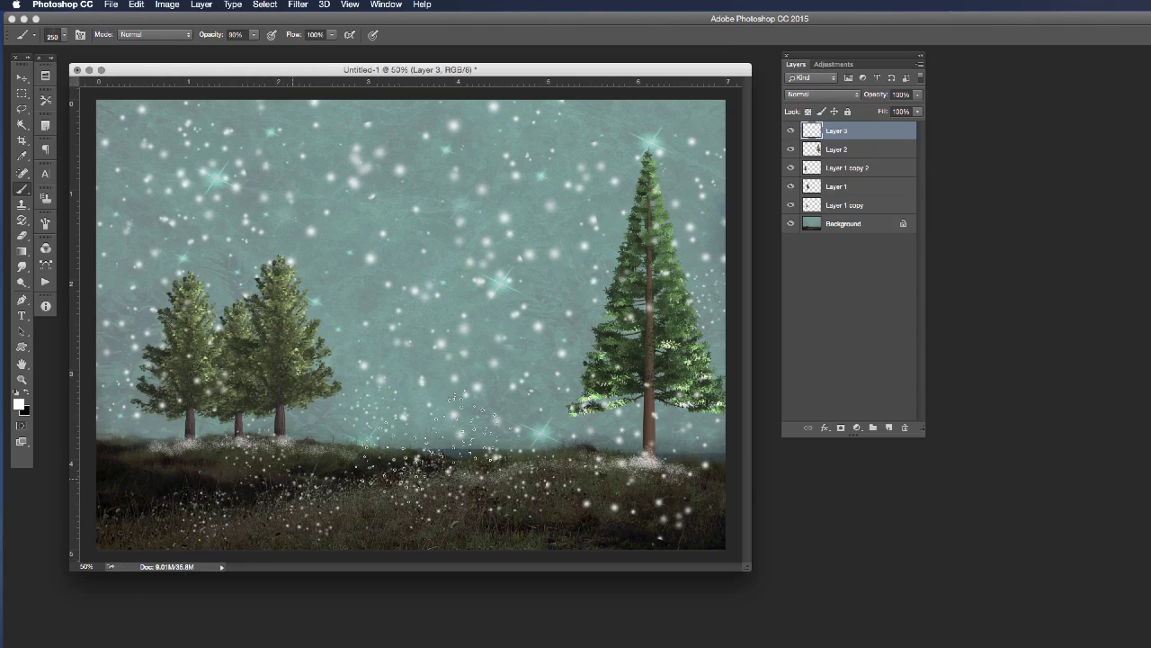
Step: Switch to the 125 px star-shaped tip at 40 px and stamp flakes near the right tree and left pines
left_click(64, 36)
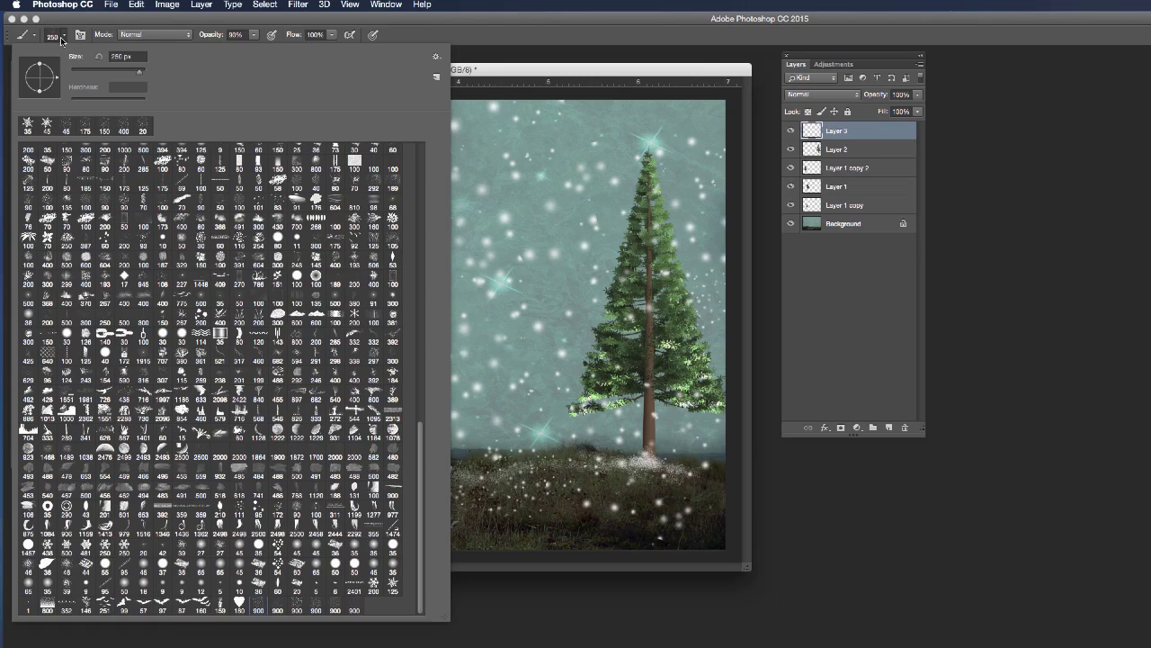
left_click(393, 581)
left_click(679, 607)
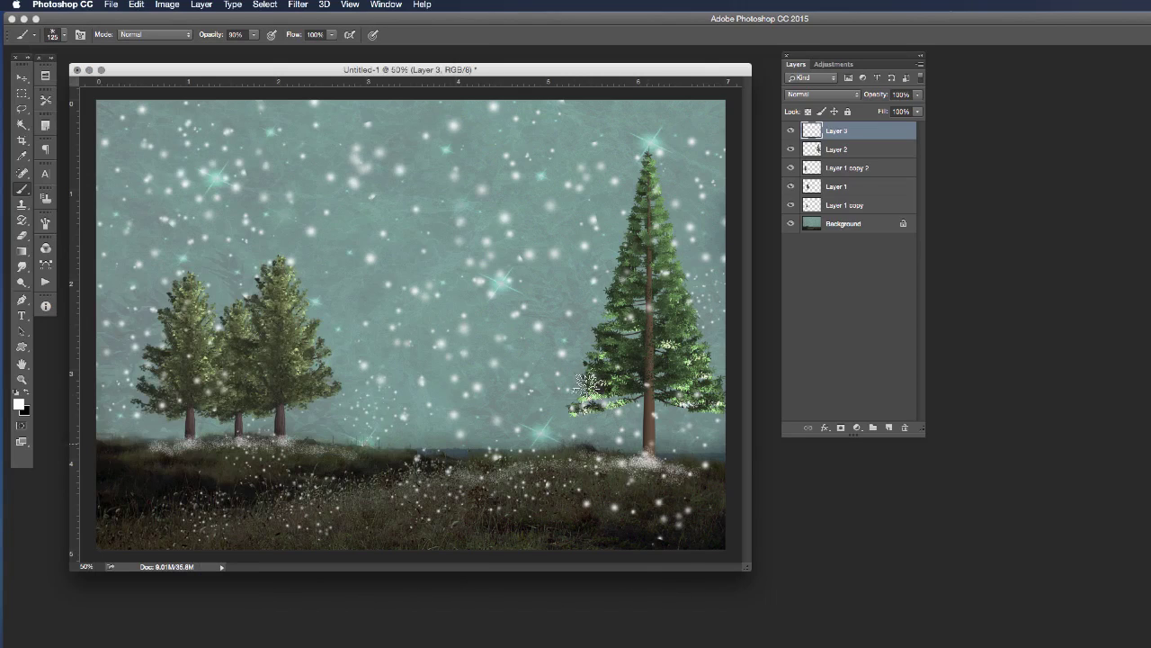
key("bracketleft")
key("bracketleft")
key("bracketleft")
key("bracketleft")
key("bracketleft")
key("bracketleft")
key("bracketleft")
left_click(607, 213)
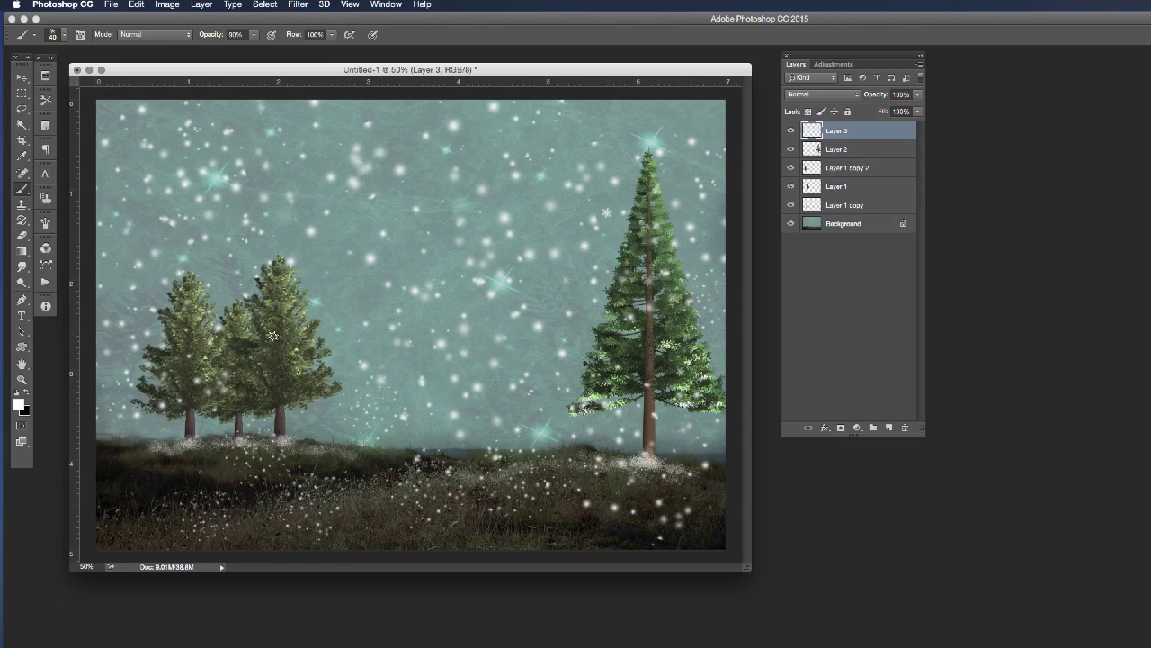
left_click(270, 378)
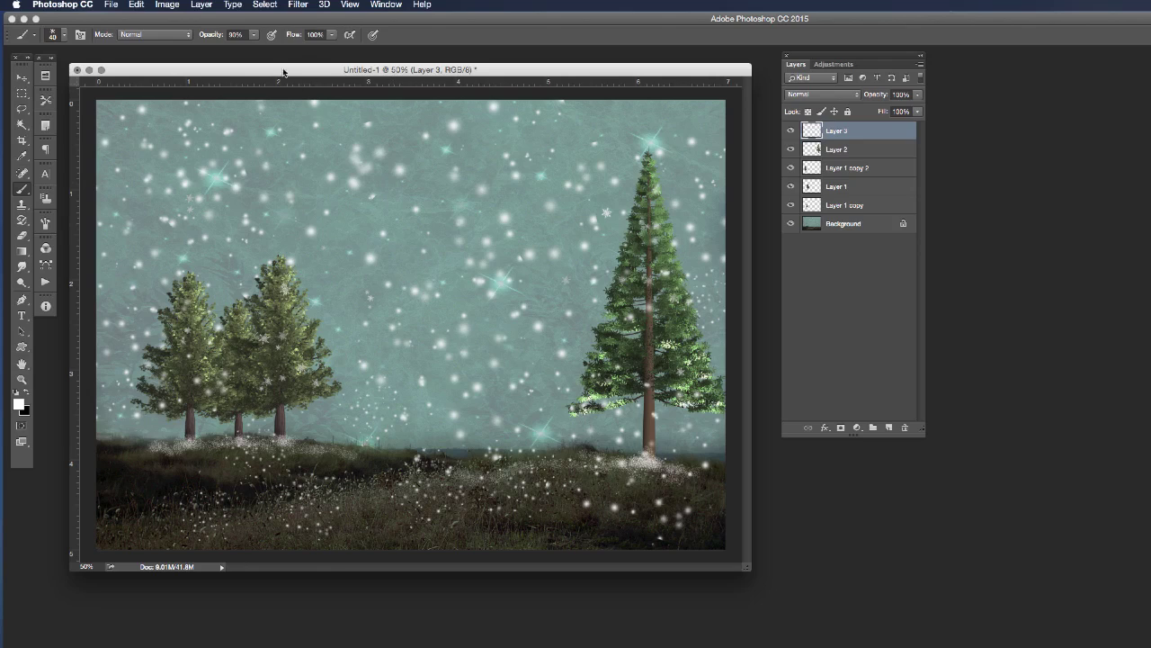
Step: Show the Filter menu's Render submenu so the Tree filter is available
left_click(301, 5)
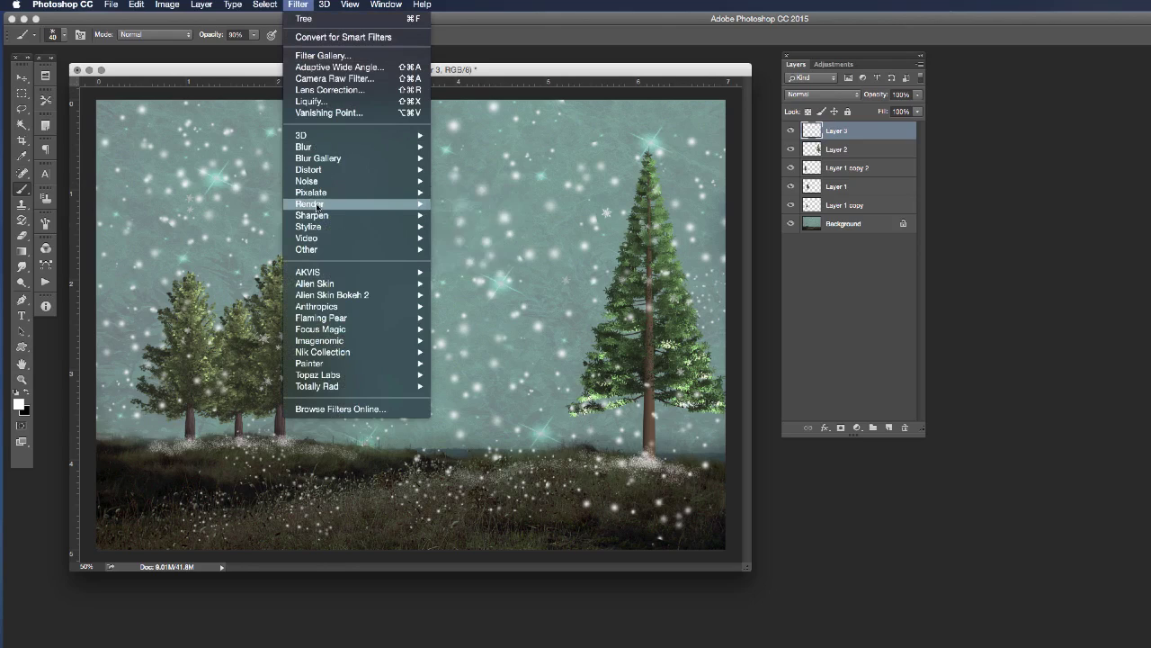
mouse_move(316, 206)
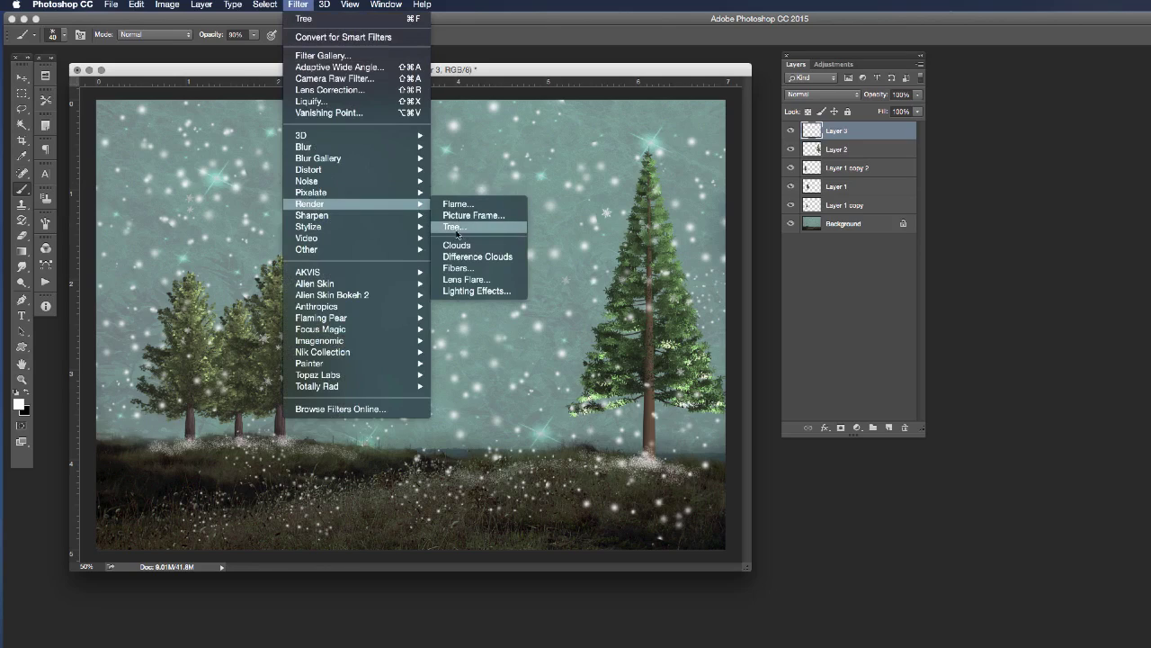